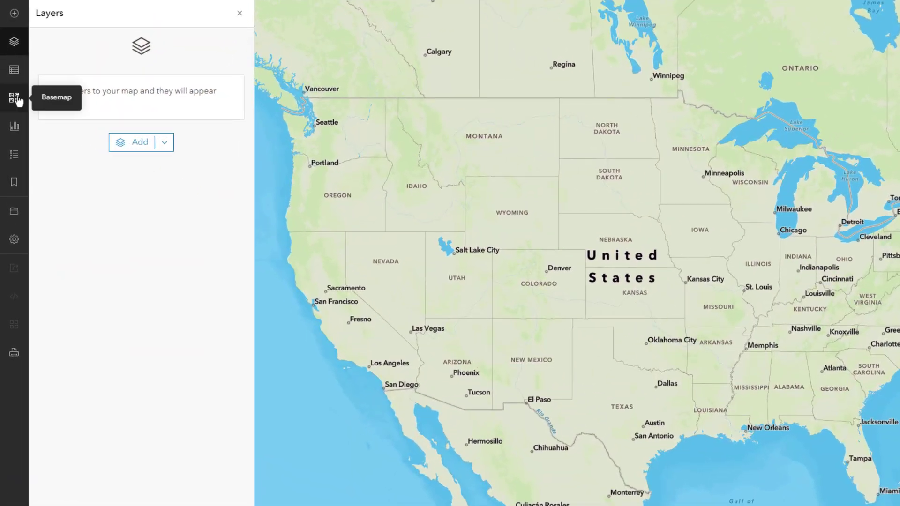
# Step: Switch the basemap to Imagery and bring up effects for its World Imagery layer
pyautogui.click(17, 99)
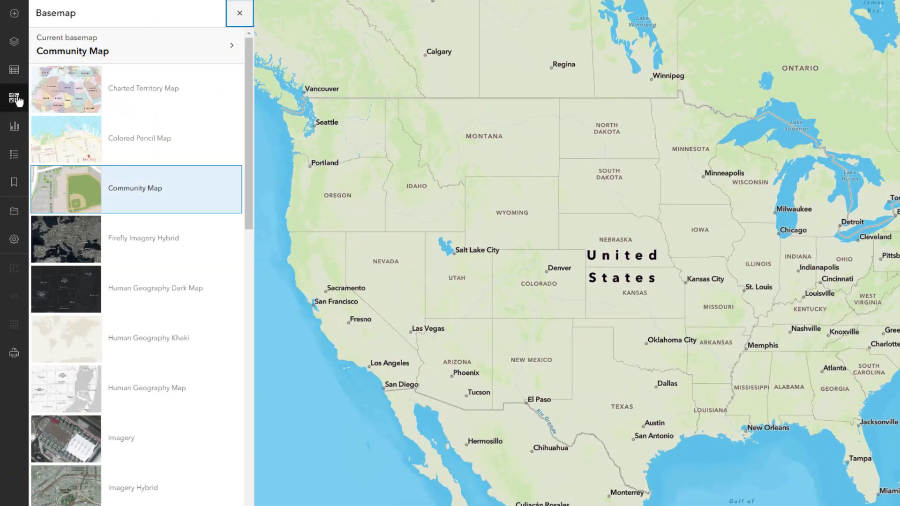
pyautogui.click(47, 436)
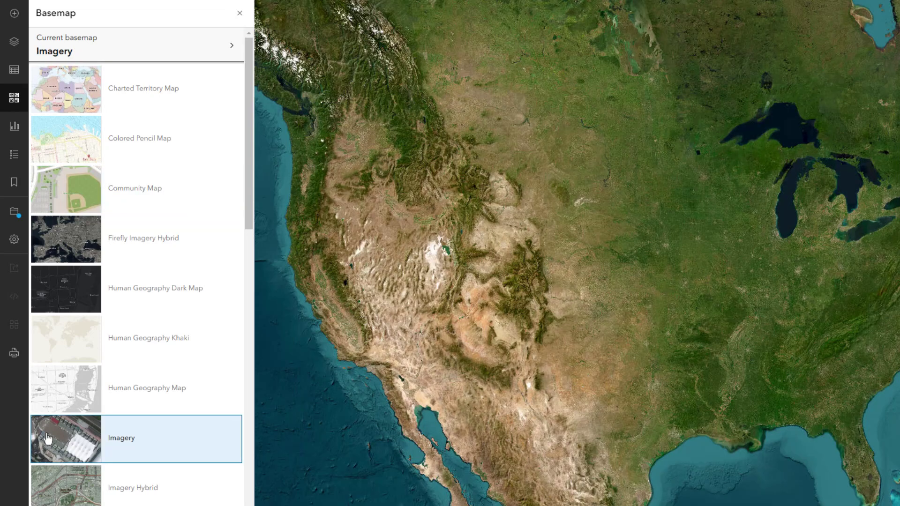
pyautogui.click(60, 55)
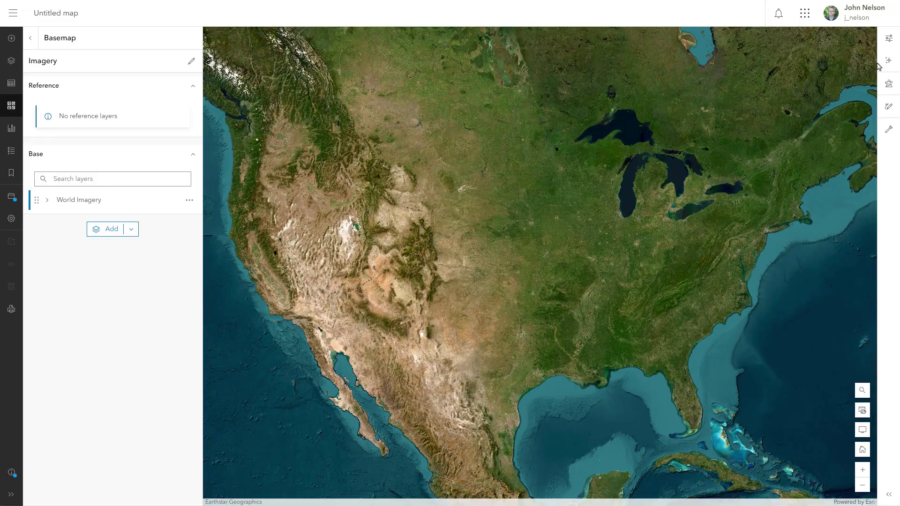
pyautogui.click(886, 61)
# Step: Set World Imagery's Brightness & Contrast effect to brightness 100 and contrast 25
pyautogui.click(810, 229)
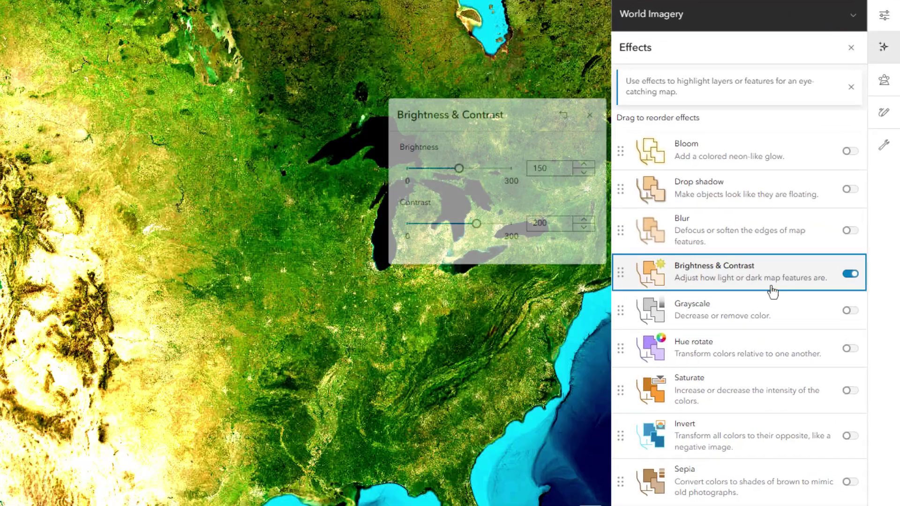
pyautogui.moveTo(457, 171); pyautogui.dragTo(440, 169)
pyautogui.moveTo(474, 230); pyautogui.dragTo(416, 228)
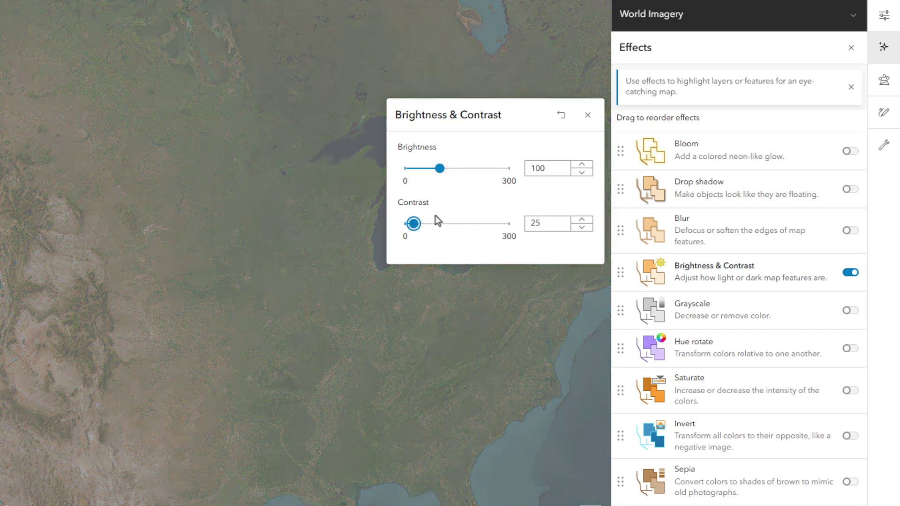
pyautogui.click(587, 116)
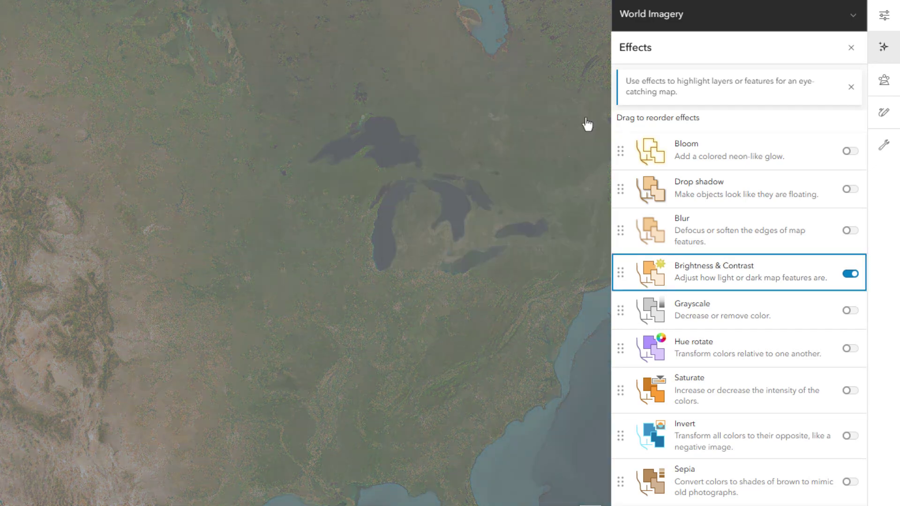
# Step: Add a Saturate effect at 131 to the World Imagery layer
pyautogui.click(791, 394)
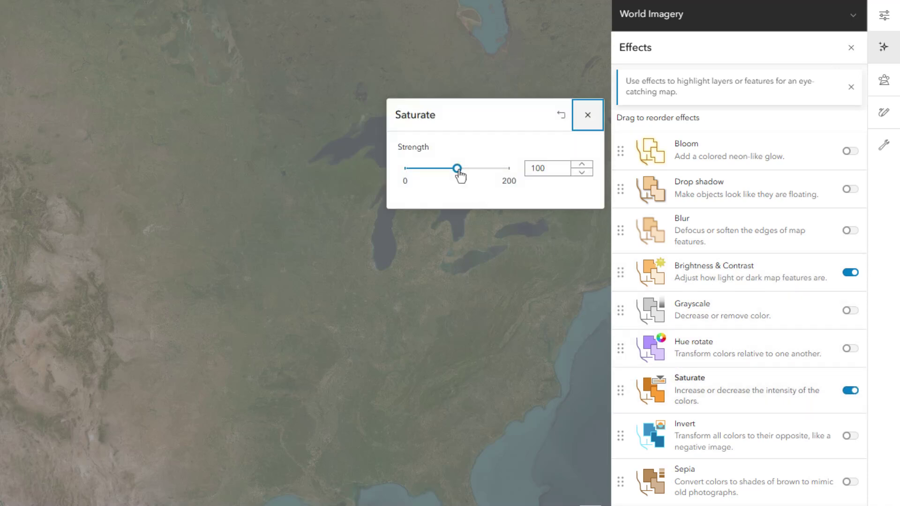
pyautogui.moveTo(459, 173); pyautogui.dragTo(474, 177)
pyautogui.click(587, 116)
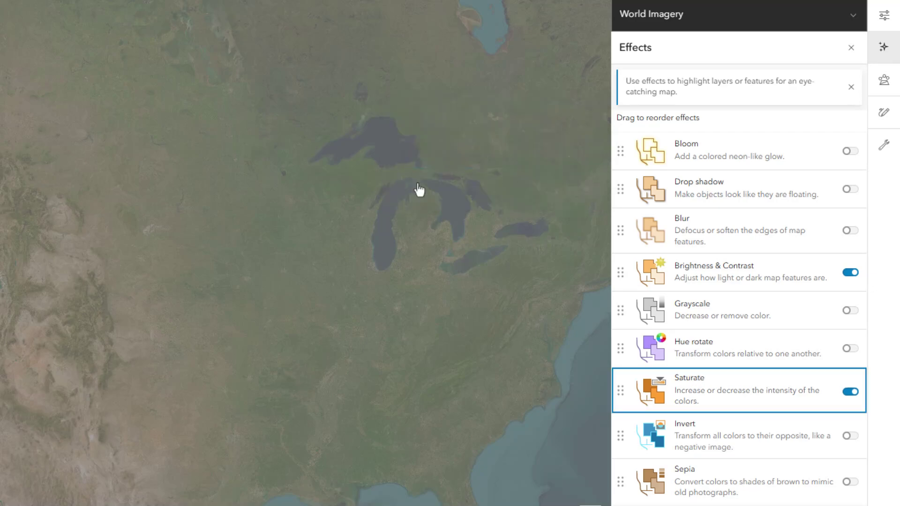
pyautogui.click(124, 227)
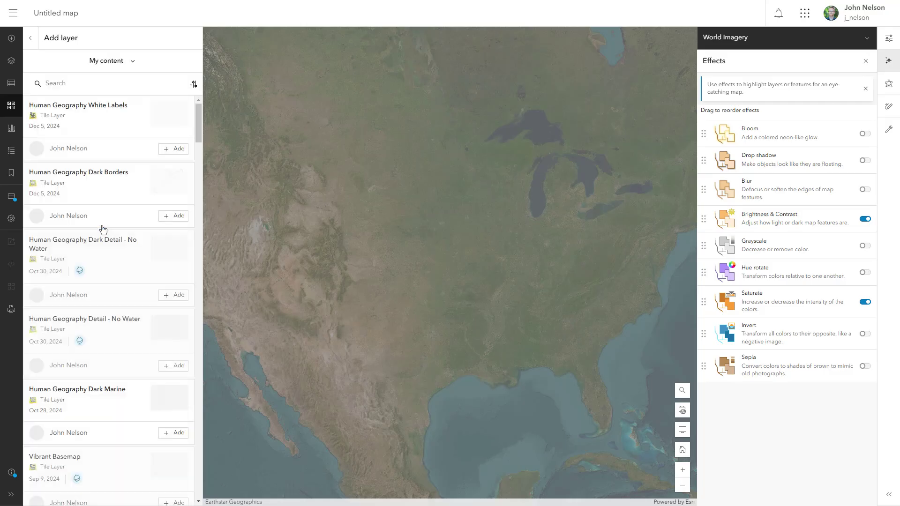
# Step: Search Living Atlas for 'bathymetry dark' and add the Bathymetry Dark layer
pyautogui.click(125, 61)
pyautogui.click(132, 149)
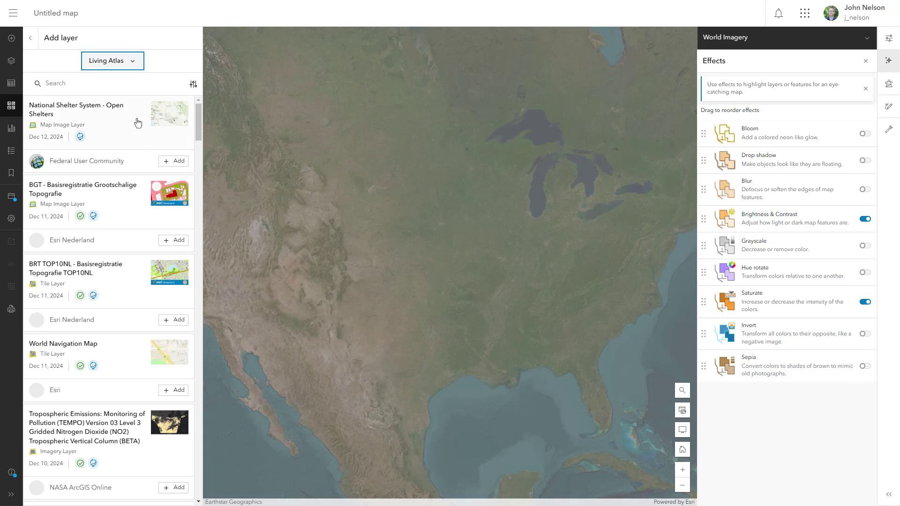
pyautogui.click(160, 89)
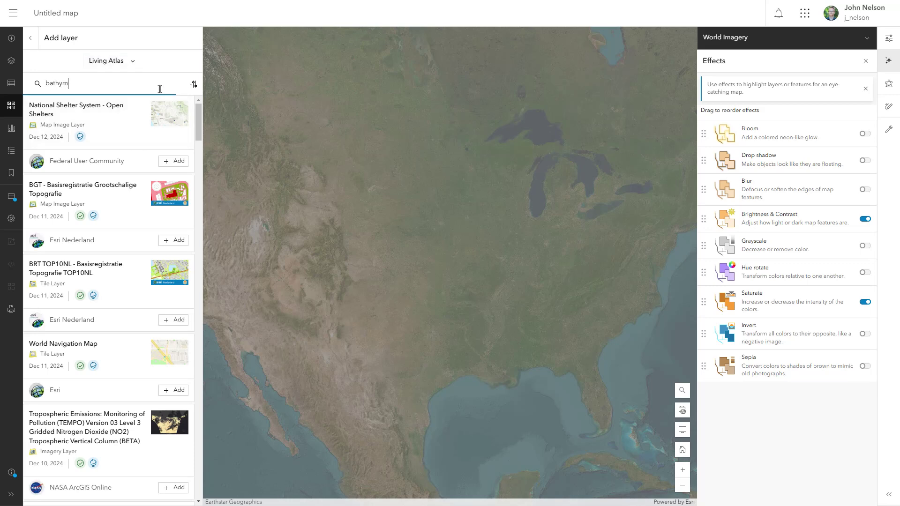
pyautogui.press('Return')
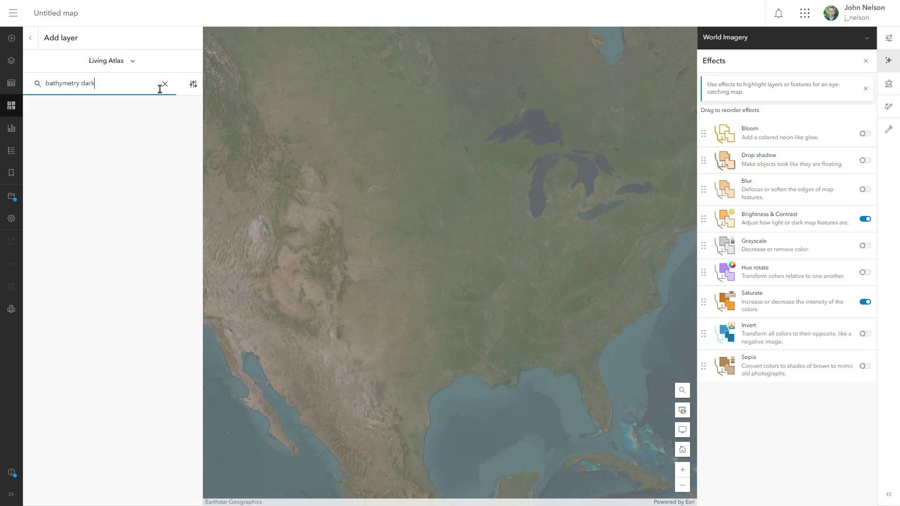
pyautogui.click(182, 151)
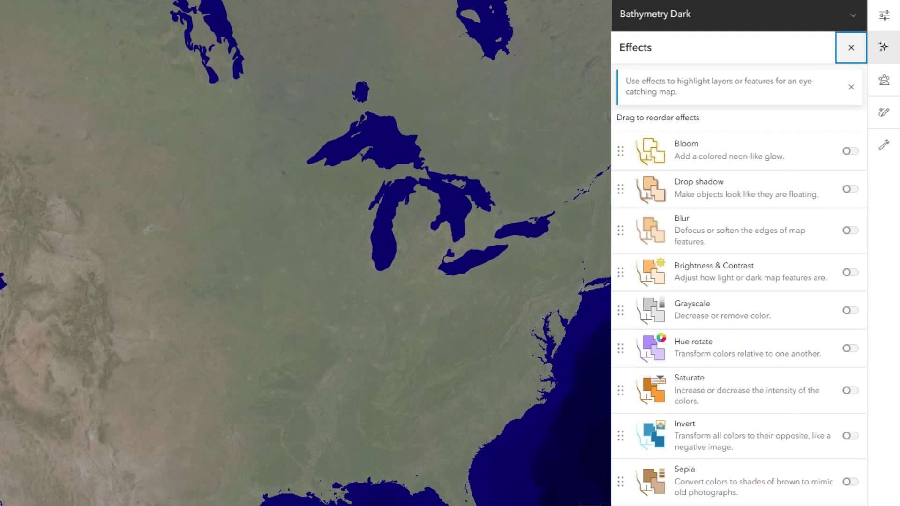
# Step: Give Bathymetry Dark a Saturate effect of 36 and 25% transparency
pyautogui.click(789, 392)
pyautogui.moveTo(472, 171); pyautogui.dragTo(423, 173)
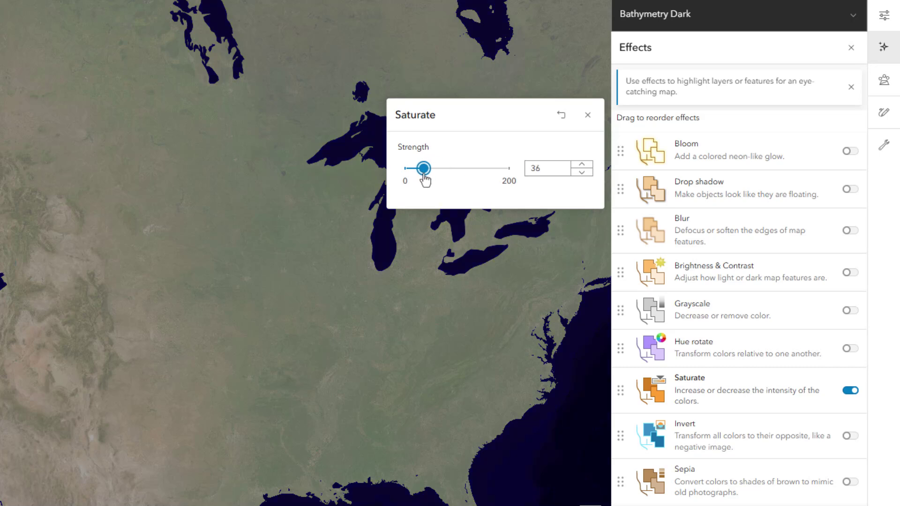
pyautogui.click(588, 115)
pyautogui.click(884, 15)
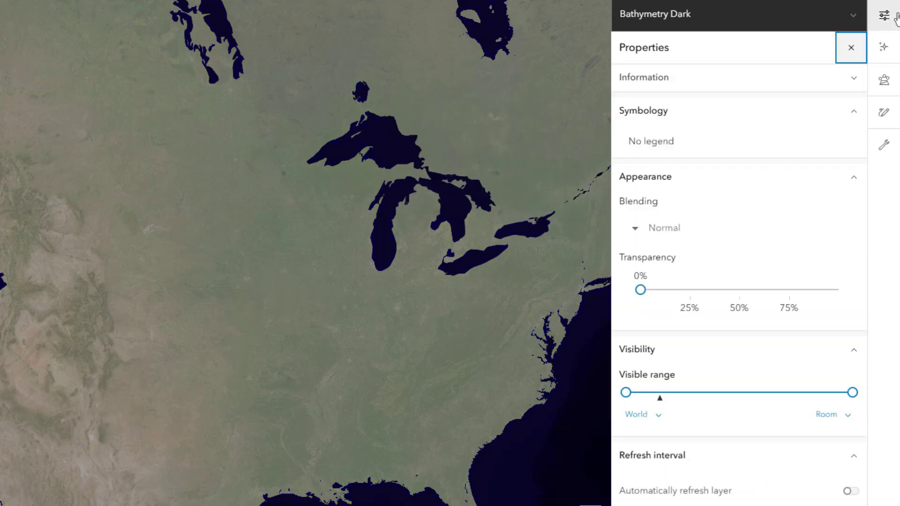
pyautogui.moveTo(640, 289); pyautogui.dragTo(689, 290)
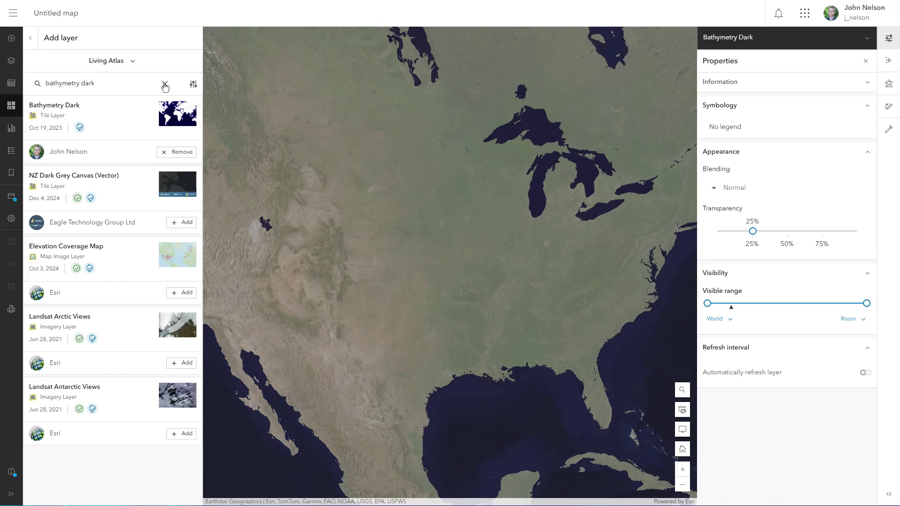
pyautogui.click(165, 85)
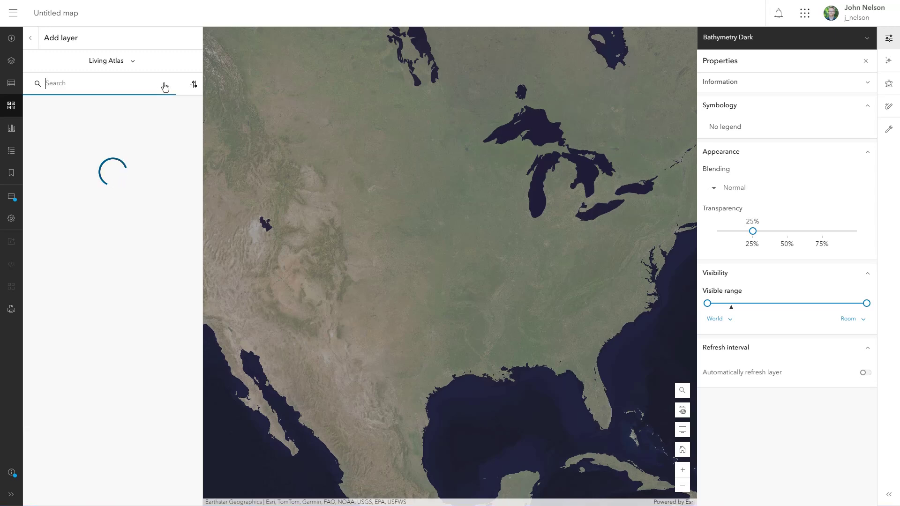
# Step: Add World Hillshade (Dark) with Overlay blending and 30% transparency
pyautogui.write('world hillshade dark')
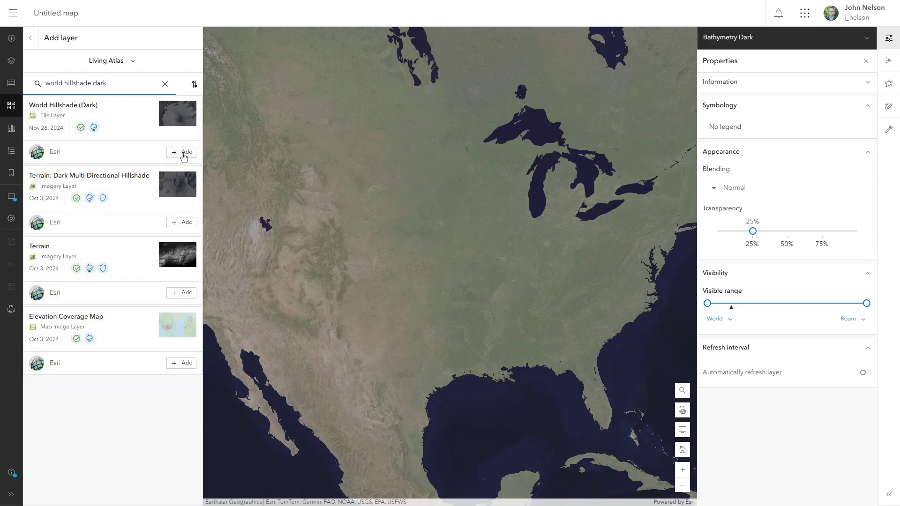
pyautogui.click(184, 152)
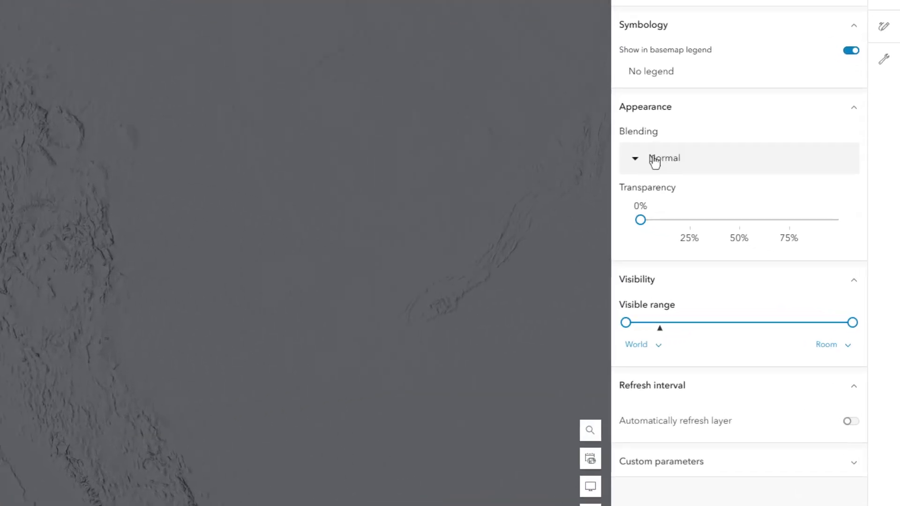
pyautogui.click(655, 161)
pyautogui.moveTo(827, 261); pyautogui.dragTo(825, 314)
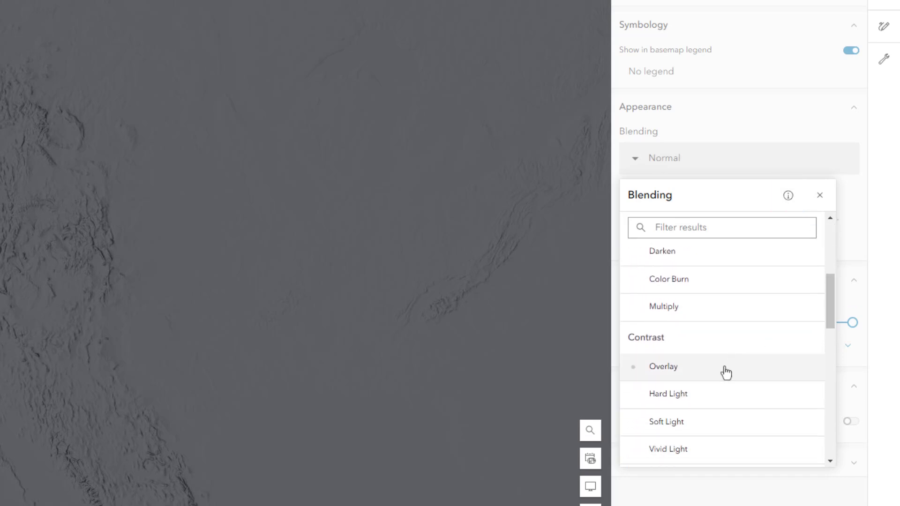
pyautogui.click(726, 372)
pyautogui.click(819, 195)
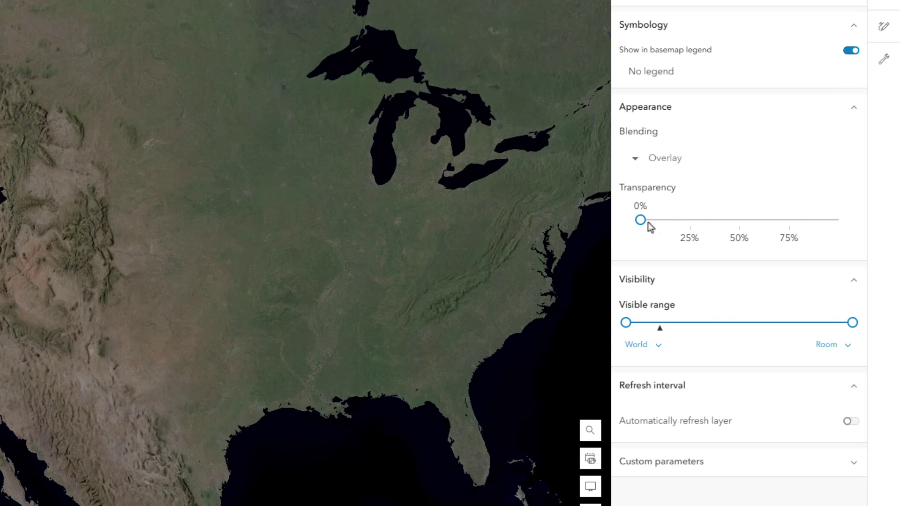
pyautogui.moveTo(640, 220); pyautogui.dragTo(699, 220)
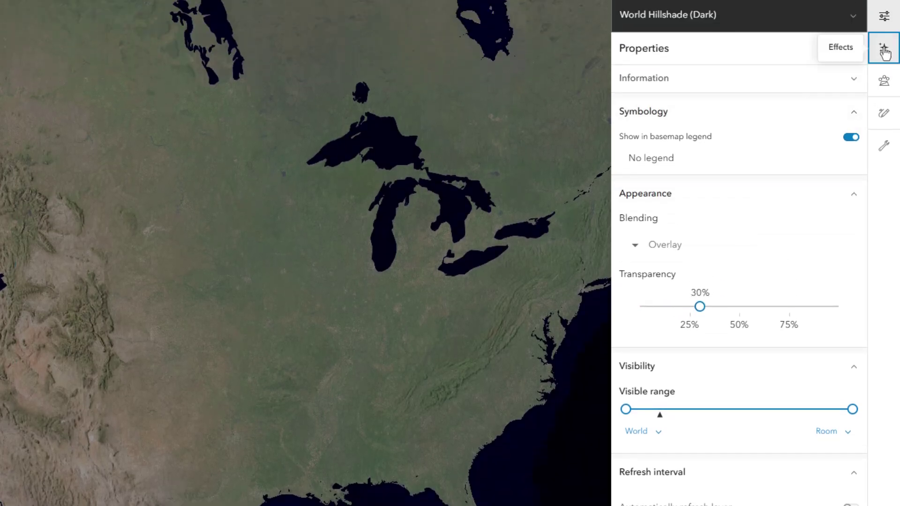
# Step: Apply a Sepia effect at strength 70 to the hillshade layer
pyautogui.click(883, 49)
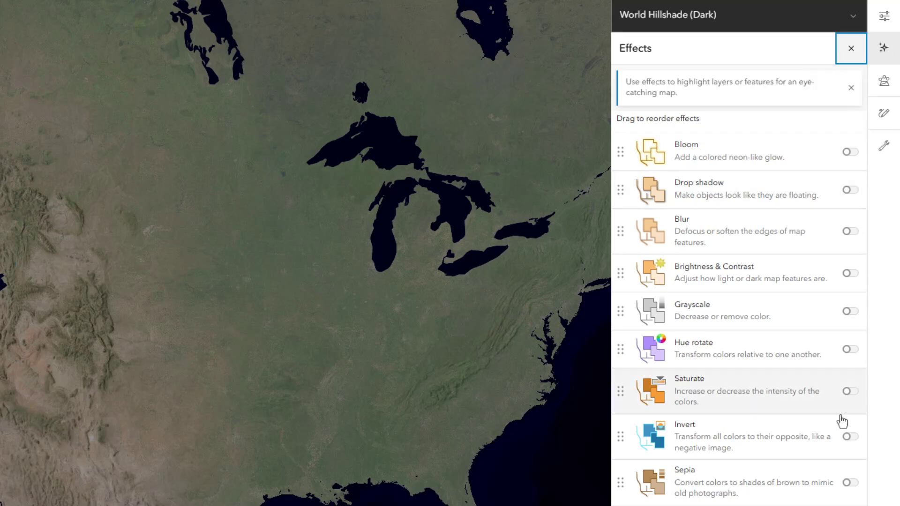
pyautogui.click(788, 485)
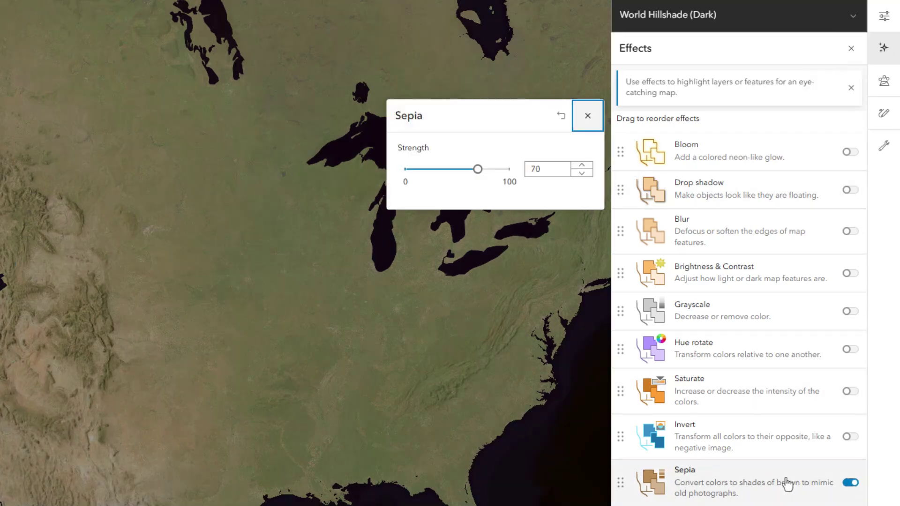
pyautogui.click(587, 116)
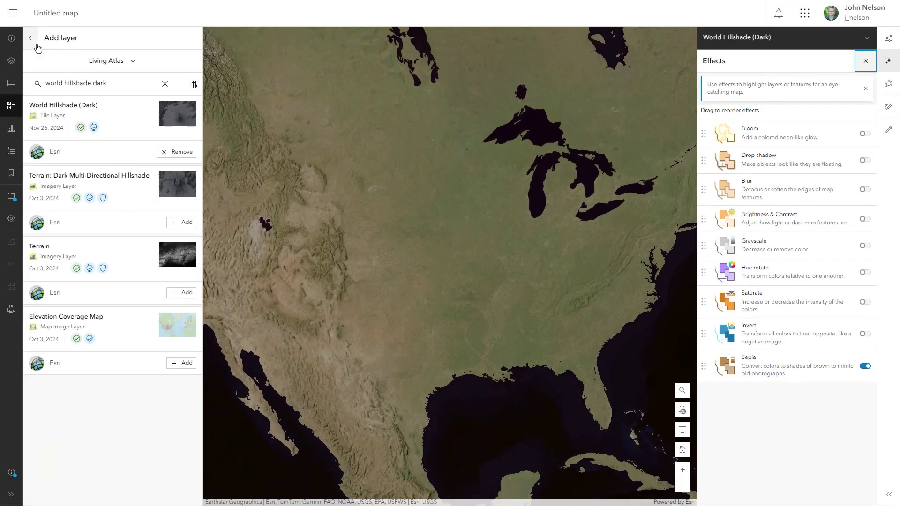
# Step: Move World Hillshade (Dark) into the basemap's reference layers and begin adding another layer
pyautogui.click(32, 41)
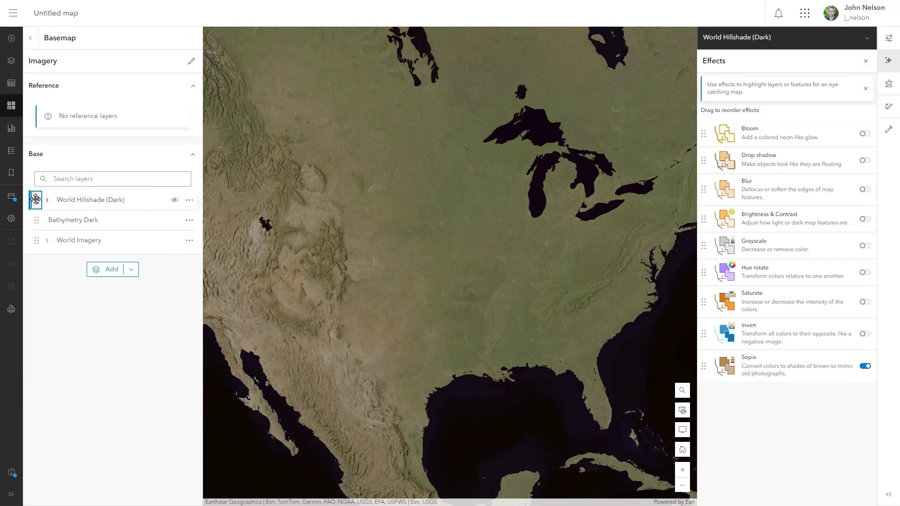
pyautogui.moveTo(37, 199); pyautogui.dragTo(37, 139)
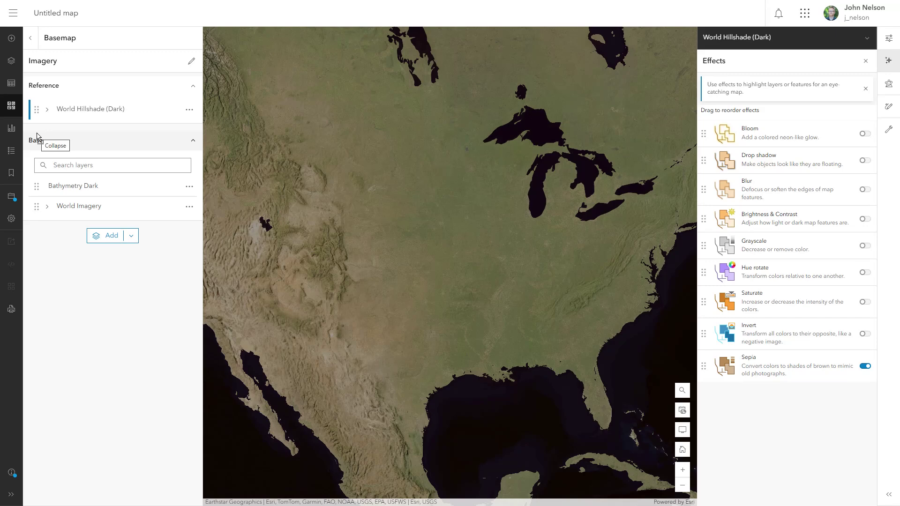
pyautogui.click(106, 236)
pyautogui.click(112, 60)
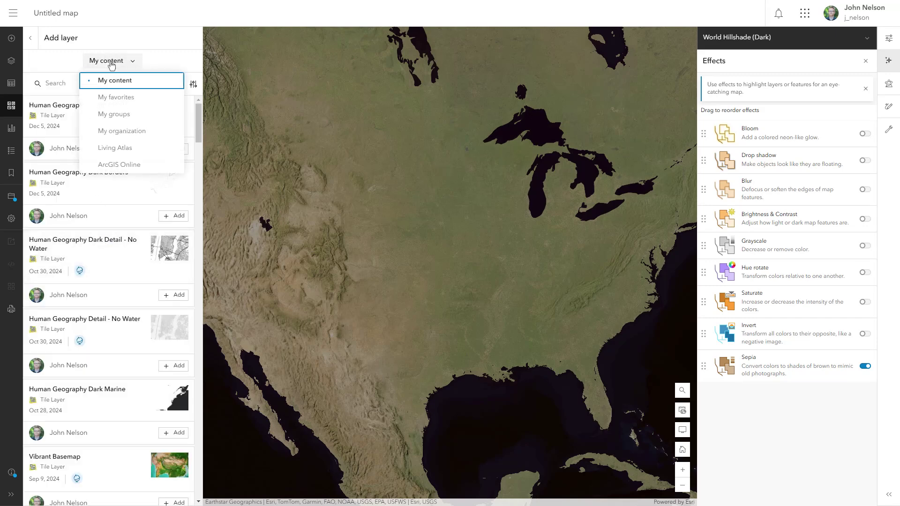
# Step: Search Living Atlas and add Human Geography Dark Detail - No Water
pyautogui.click(118, 146)
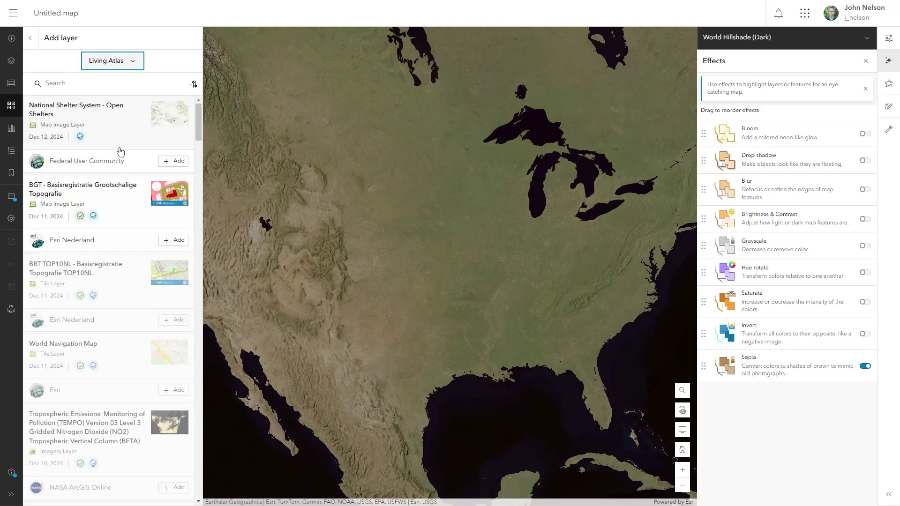
pyautogui.click(162, 89)
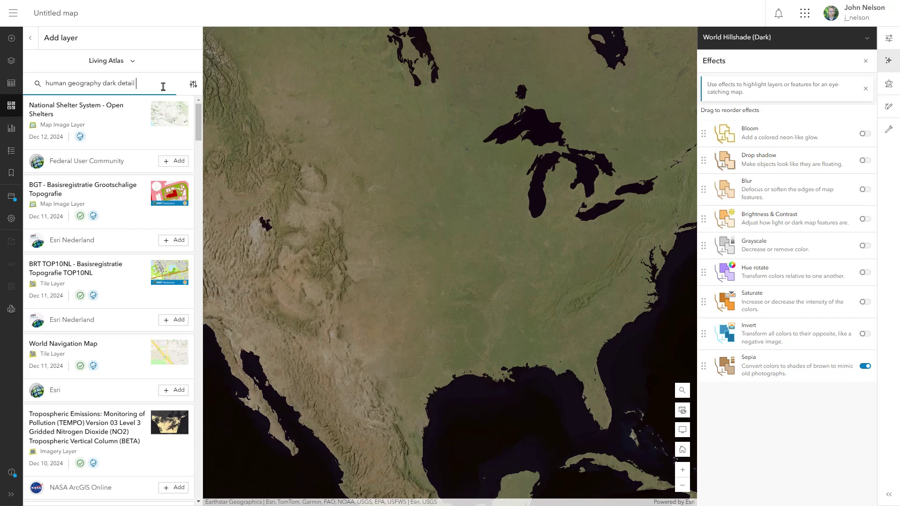
pyautogui.write('human geography dark detail no water')
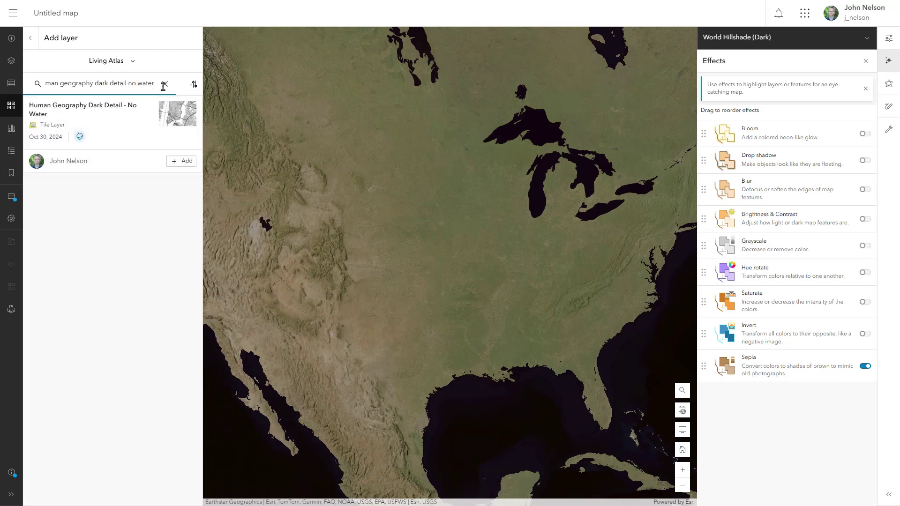
pyautogui.click(186, 160)
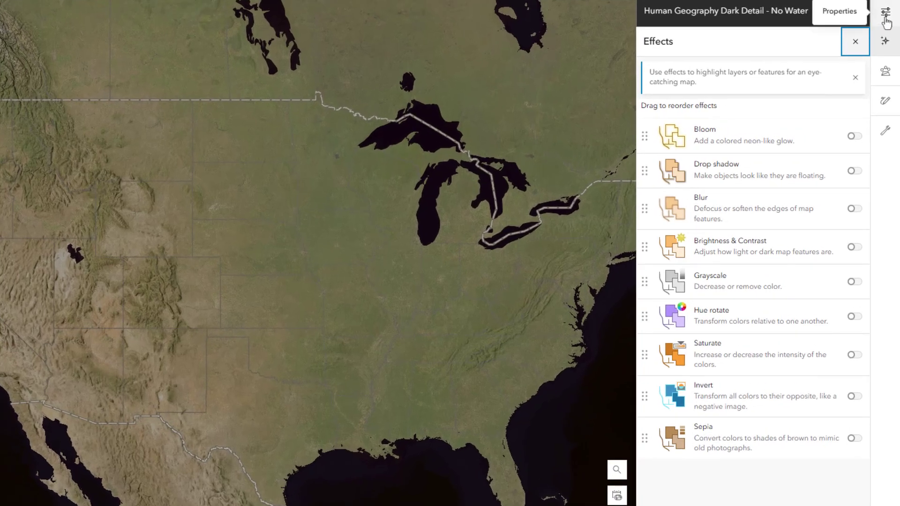
# Step: Set that layer to Screen blending at 50% transparency and move it to the top of Reference
pyautogui.click(887, 37)
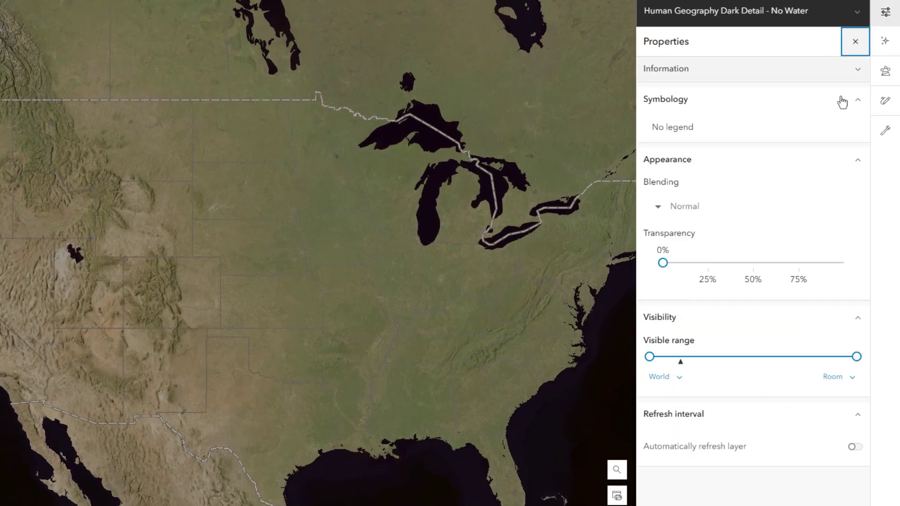
pyautogui.click(727, 217)
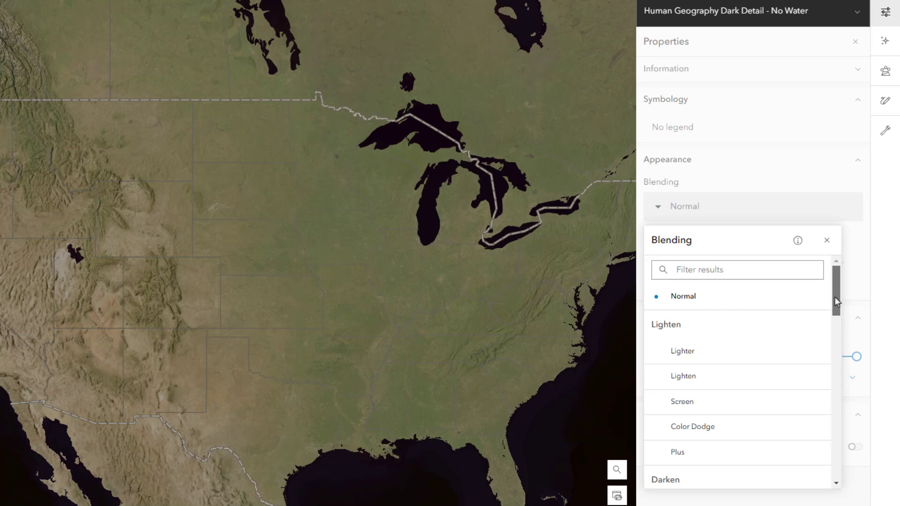
pyautogui.scroll(-1, 834, 296)
pyautogui.click(716, 368)
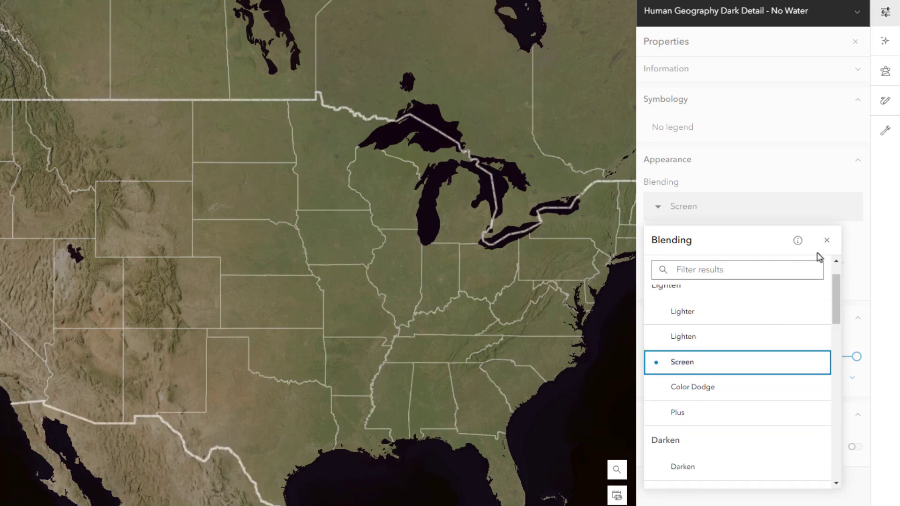
pyautogui.click(826, 240)
pyautogui.moveTo(662, 263); pyautogui.dragTo(753, 263)
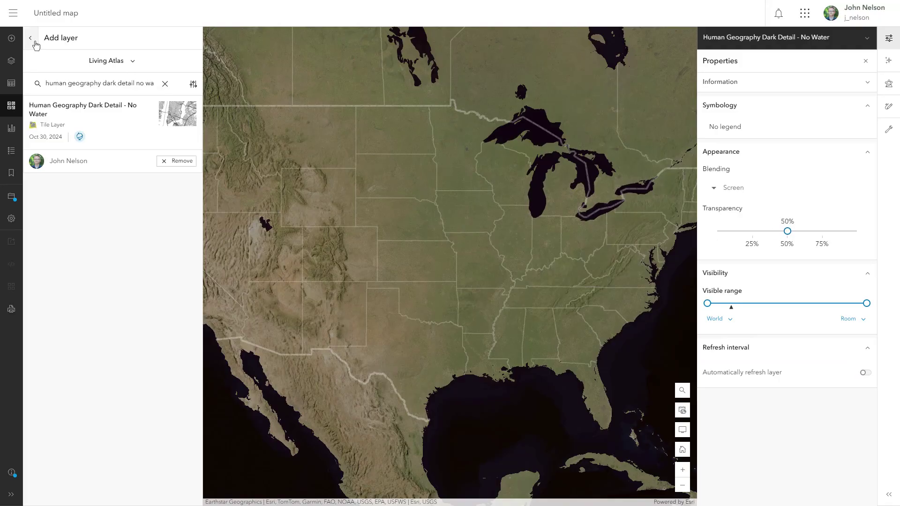
pyautogui.click(30, 37)
pyautogui.moveTo(36, 189); pyautogui.dragTo(37, 111)
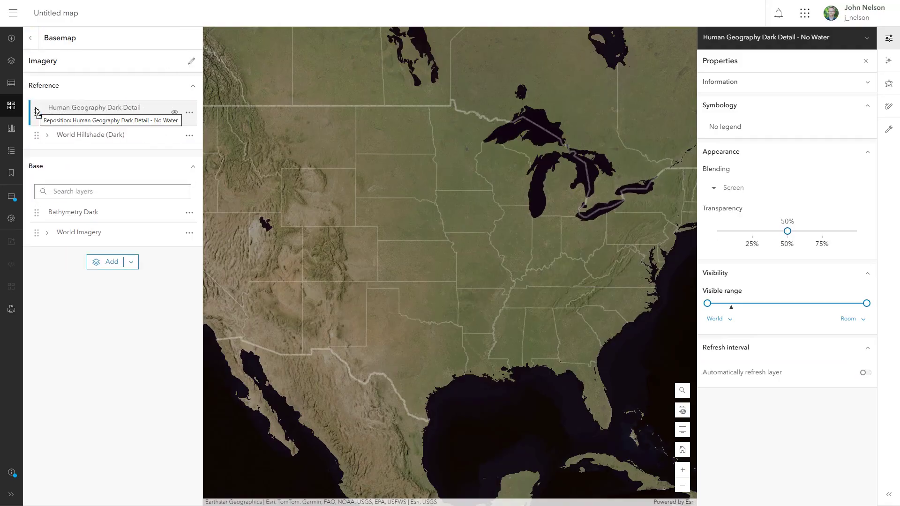
# Step: Add Human Geography Dark Label from Living Atlas to the basemap
pyautogui.click(102, 264)
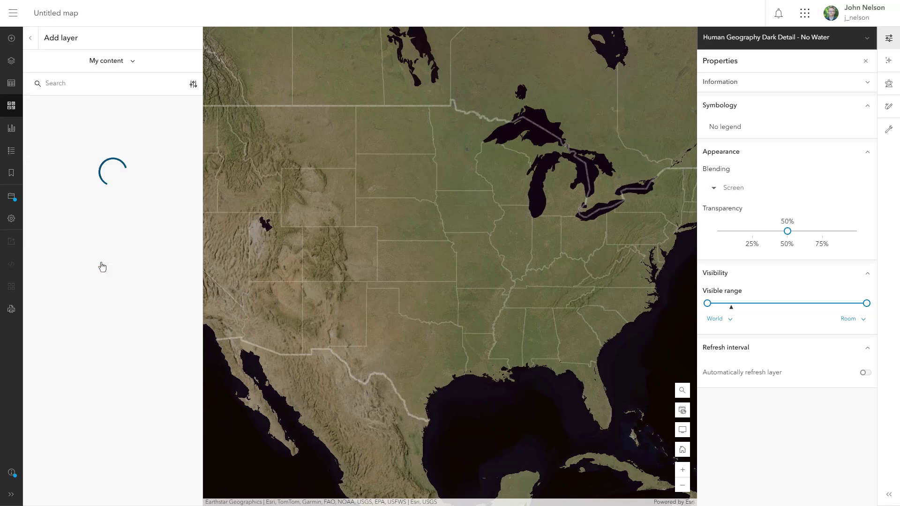
pyautogui.click(124, 70)
pyautogui.click(137, 146)
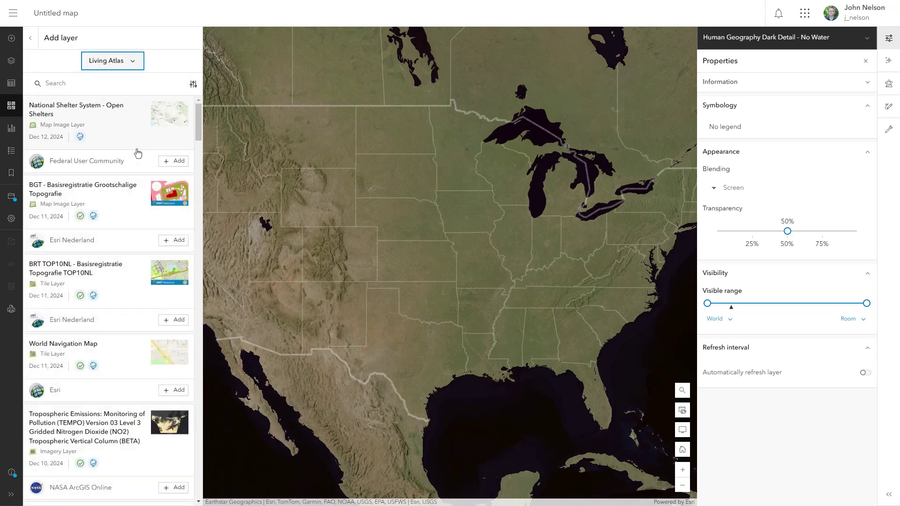
pyautogui.click(159, 88)
pyautogui.write('human geography dark la')
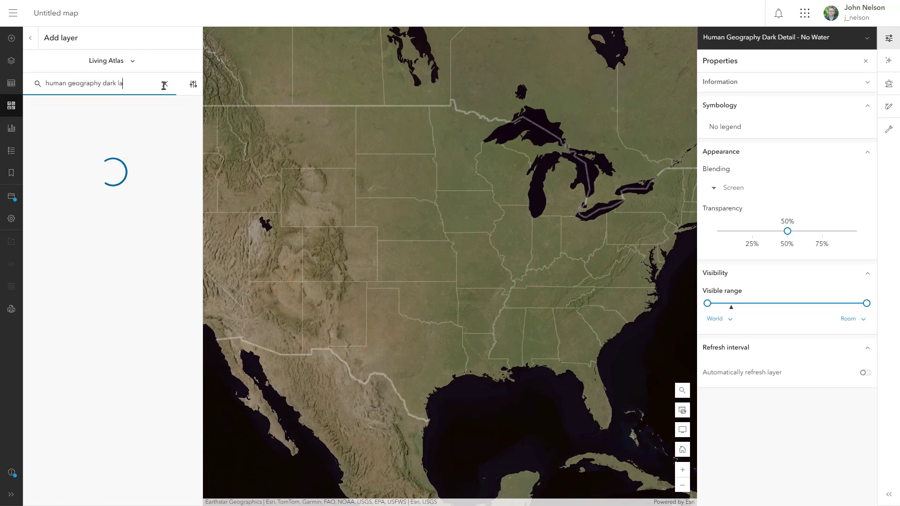
pyautogui.write('bel')
pyautogui.click(174, 152)
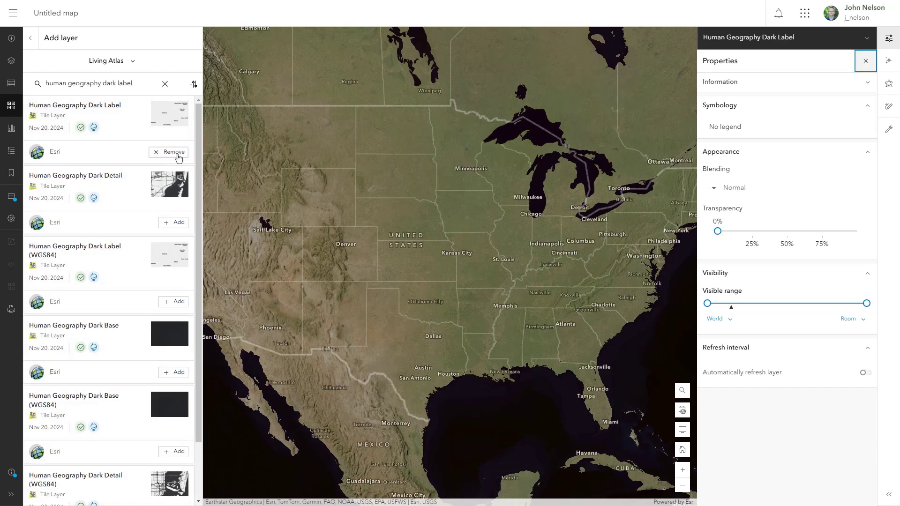
# Step: Make the label layer 30% transparent and move it to the top of Reference
pyautogui.moveTo(715, 233); pyautogui.dragTo(757, 232)
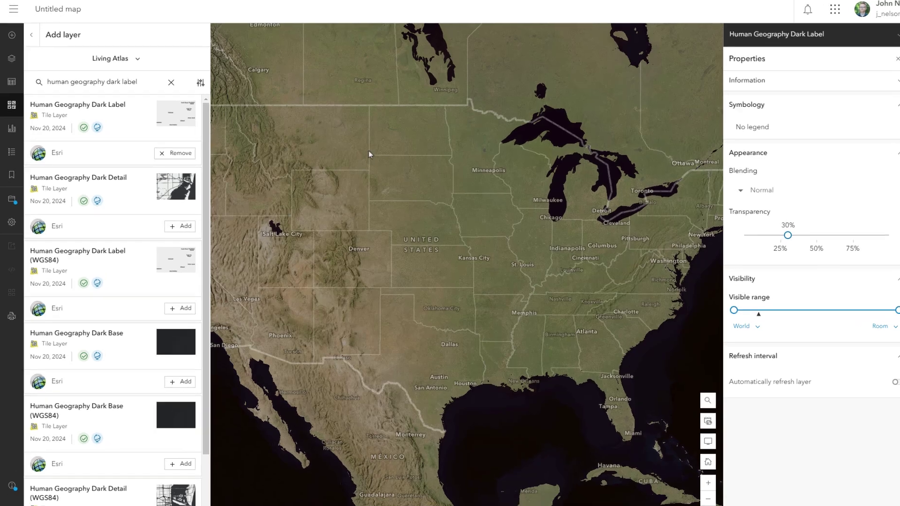
pyautogui.click(31, 39)
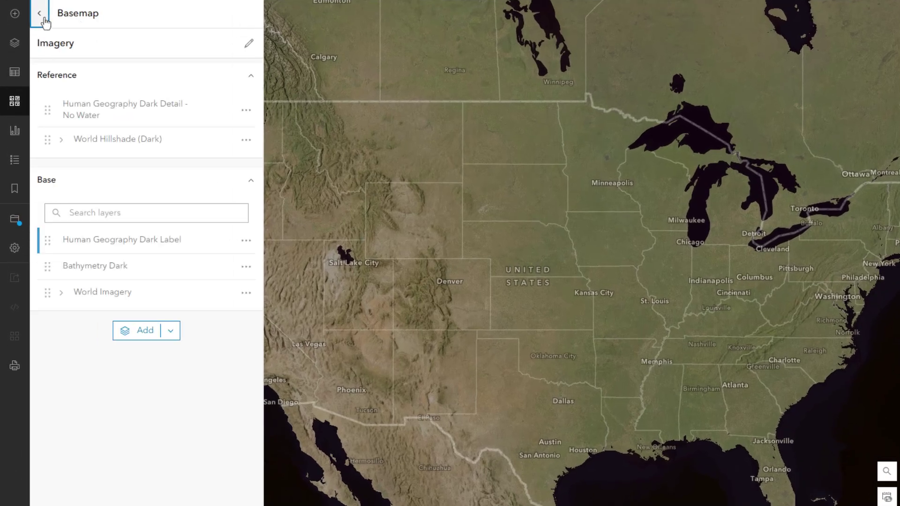
pyautogui.moveTo(47, 239); pyautogui.dragTo(40, 115)
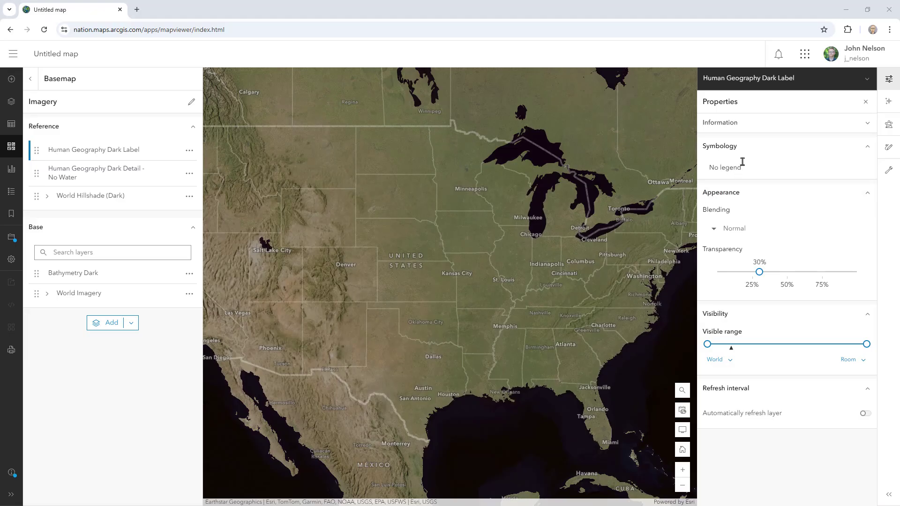
pyautogui.click(889, 81)
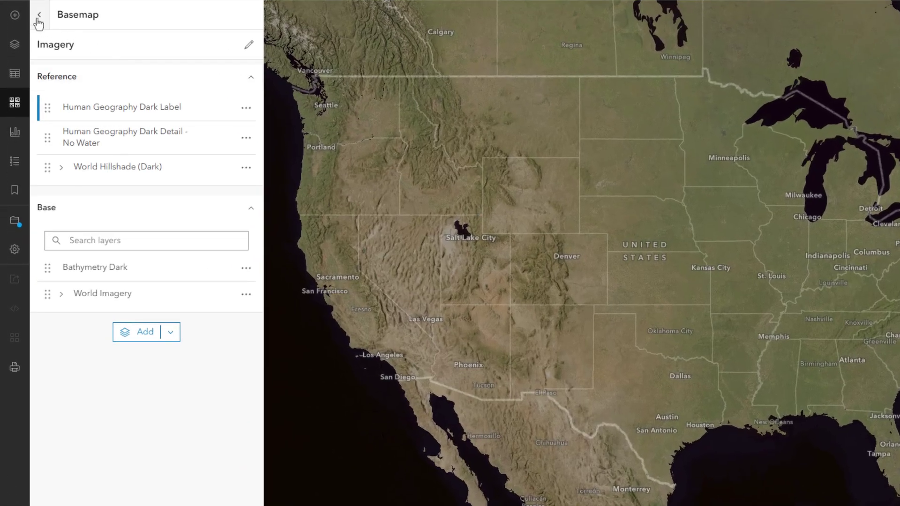
# Step: Search Living Atlas for drought and add USA Drought Intensity - Current Conditions to the map
pyautogui.click(30, 78)
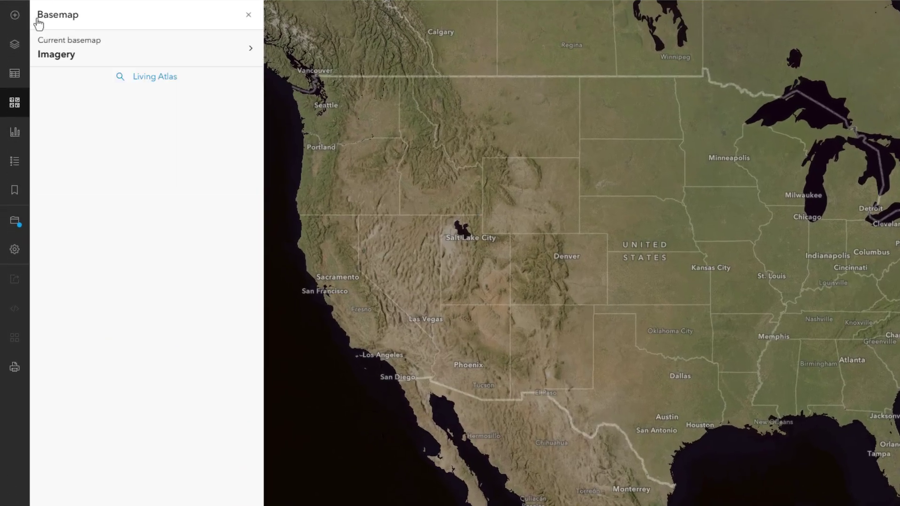
pyautogui.click(15, 45)
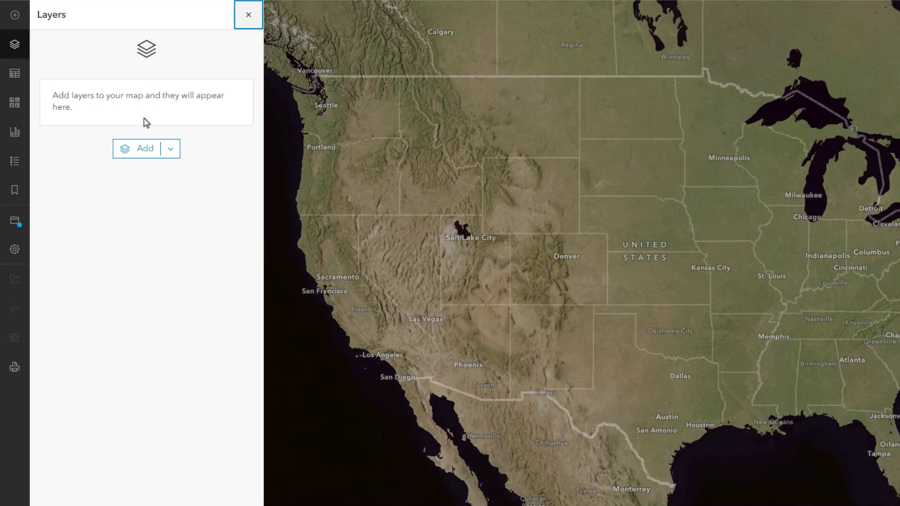
pyautogui.click(143, 150)
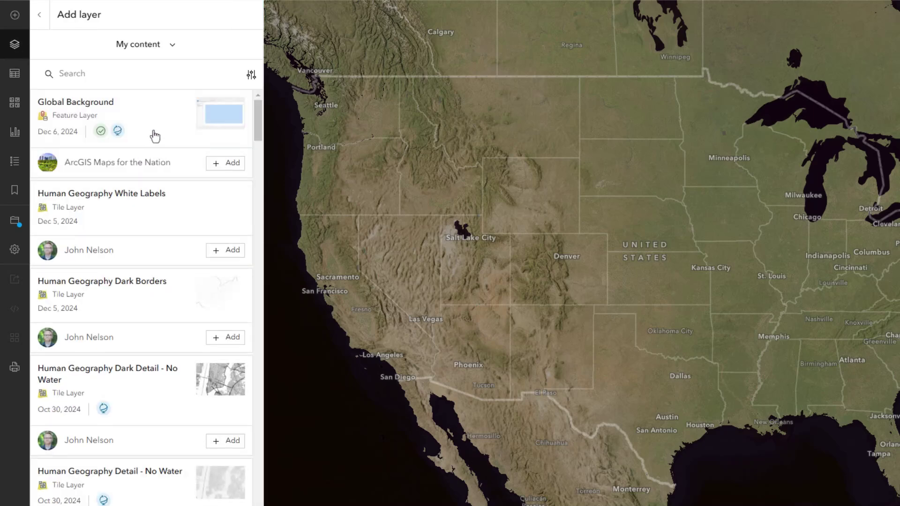
pyautogui.click(163, 52)
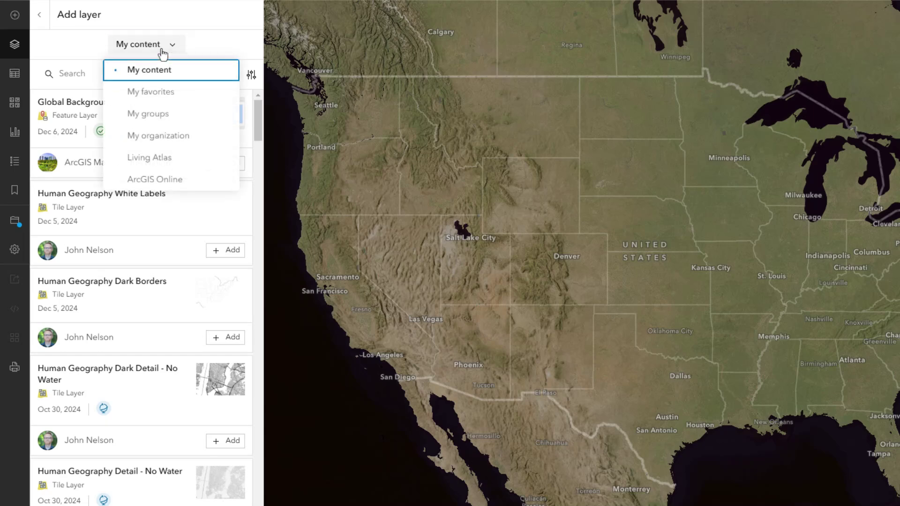
pyautogui.click(161, 164)
pyautogui.click(225, 69)
pyautogui.write('drought')
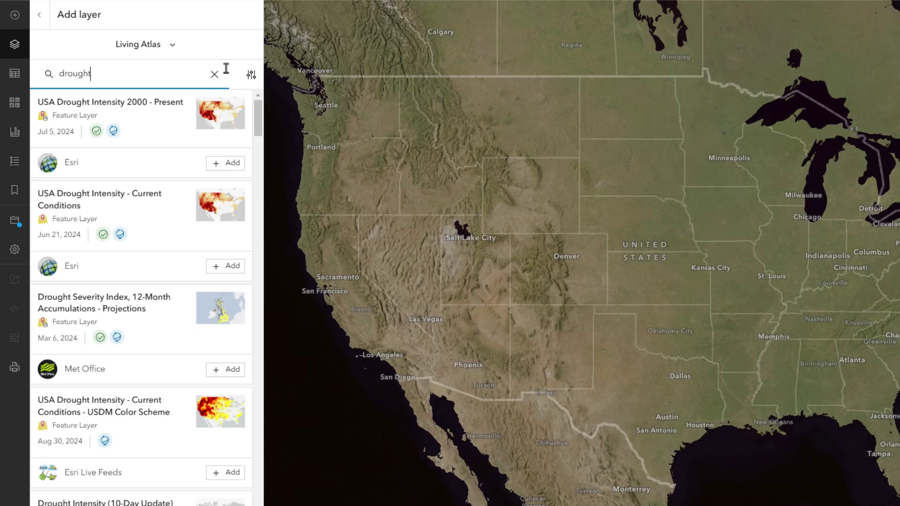
pyautogui.click(238, 270)
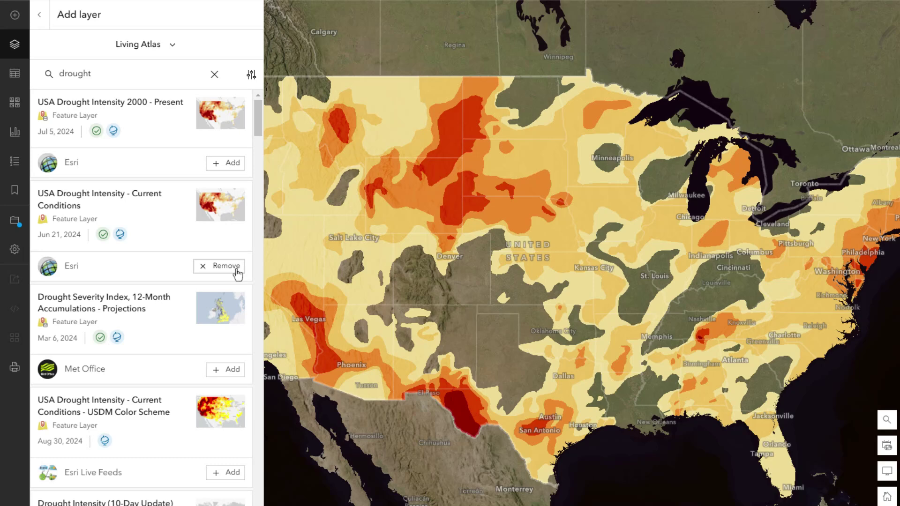
pyautogui.click(41, 15)
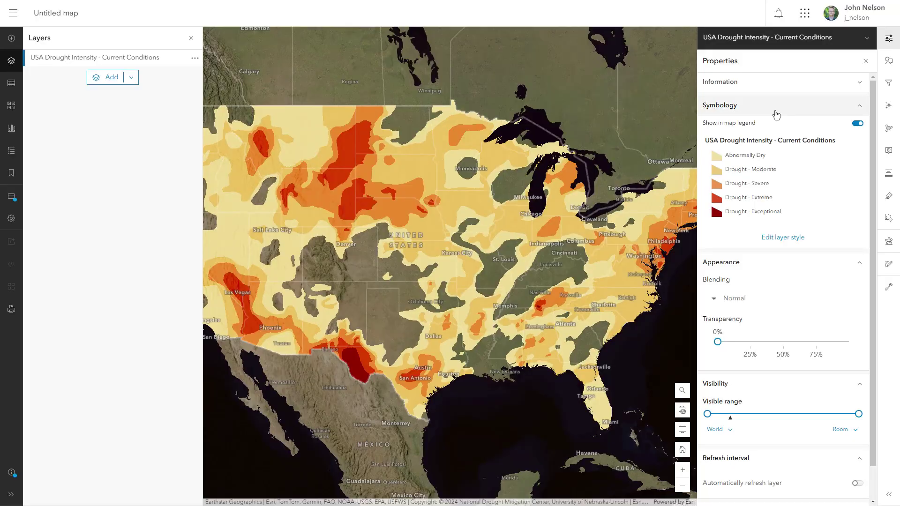
# Step: Filter the drought layer to Drought Monitor Class 4 and save the filter
pyautogui.click(887, 83)
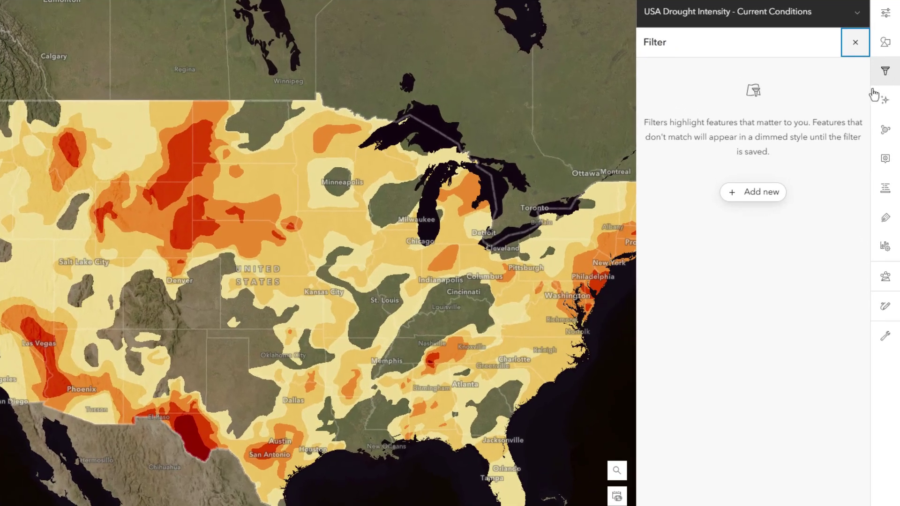
pyautogui.click(758, 195)
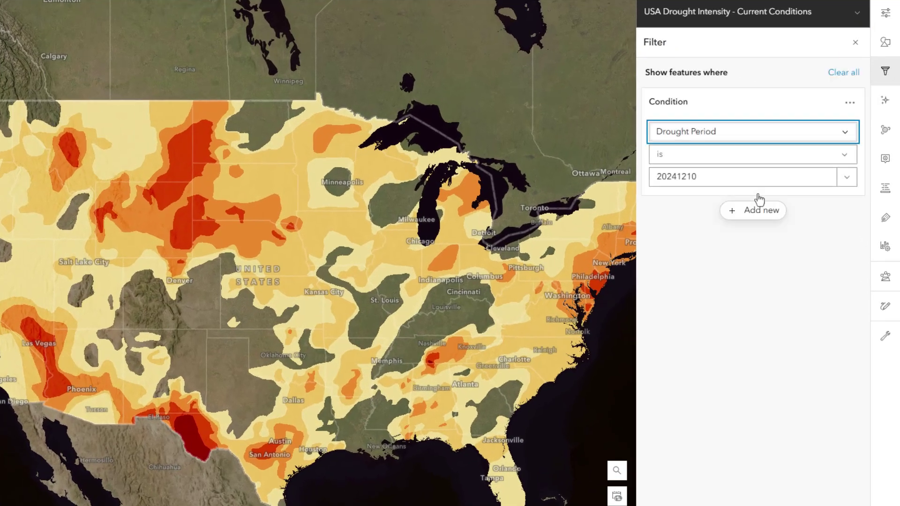
pyautogui.click(848, 136)
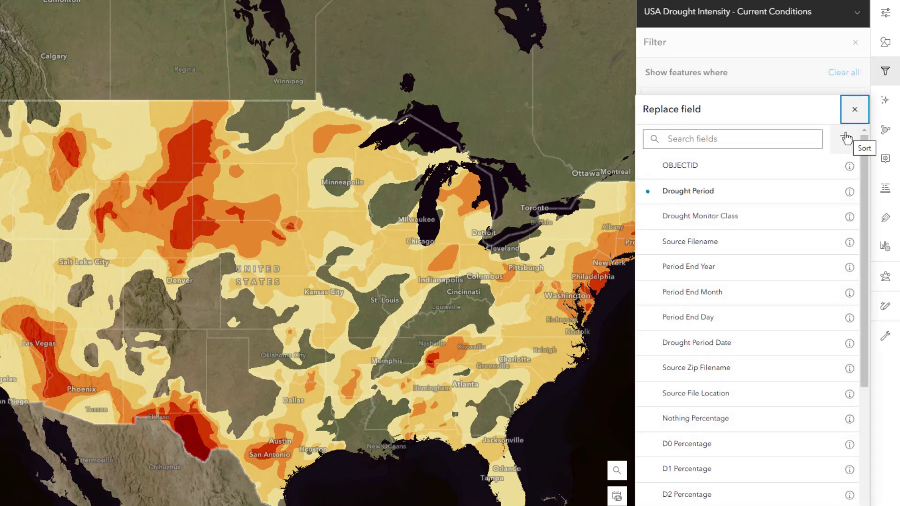
pyautogui.click(744, 221)
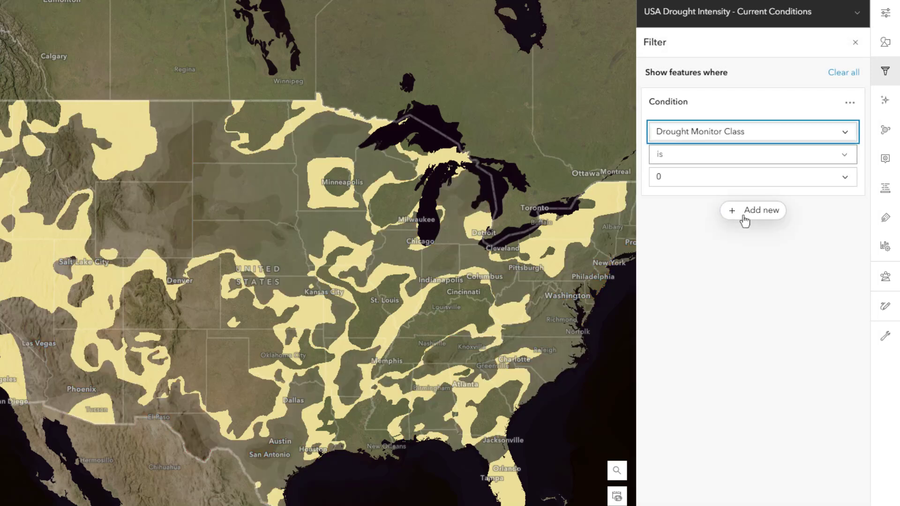
pyautogui.click(839, 179)
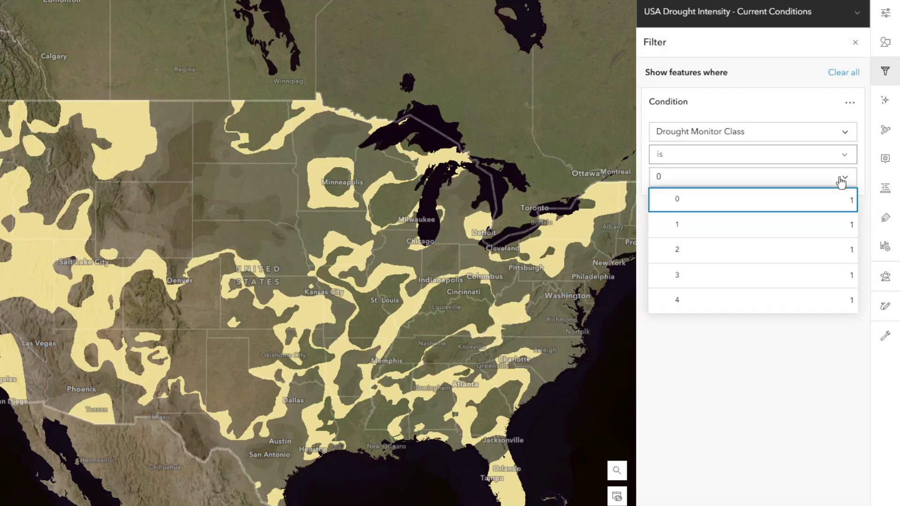
pyautogui.click(715, 306)
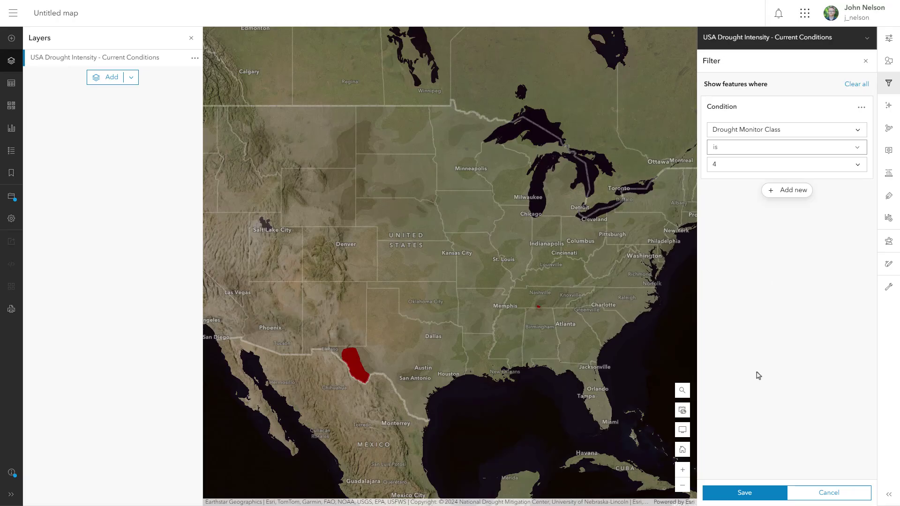
pyautogui.click(754, 492)
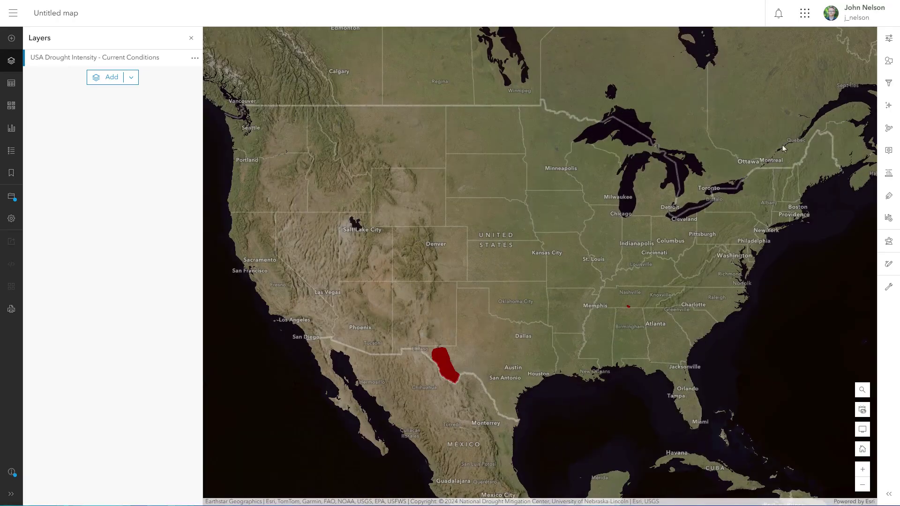
pyautogui.click(889, 60)
# Step: Style the drought layer as a single symbol with a dark purple fill and fca16d outline
pyautogui.scroll(-5, 789, 331)
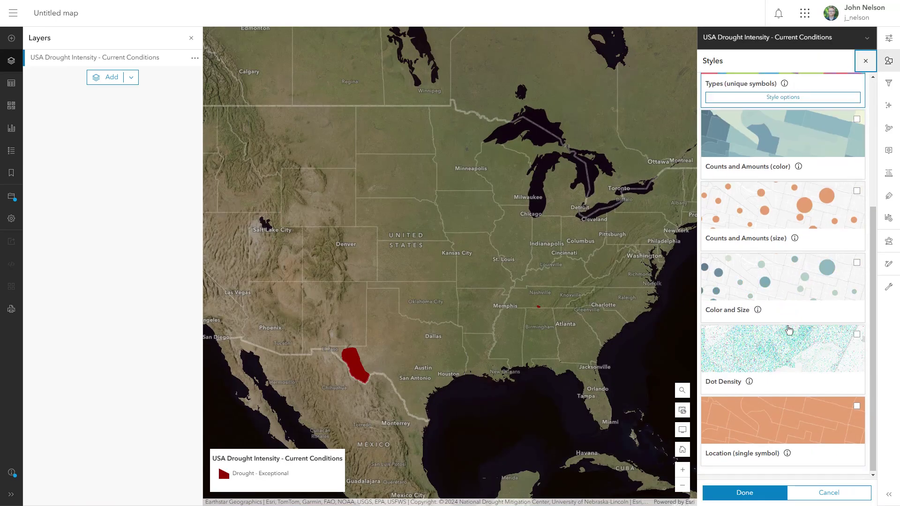
pyautogui.click(809, 456)
pyautogui.click(799, 295)
pyautogui.click(780, 122)
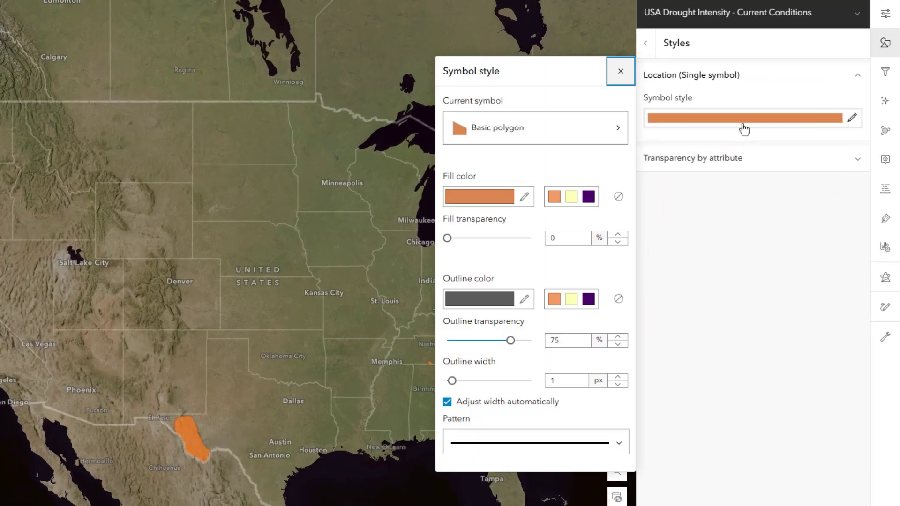
pyautogui.click(494, 203)
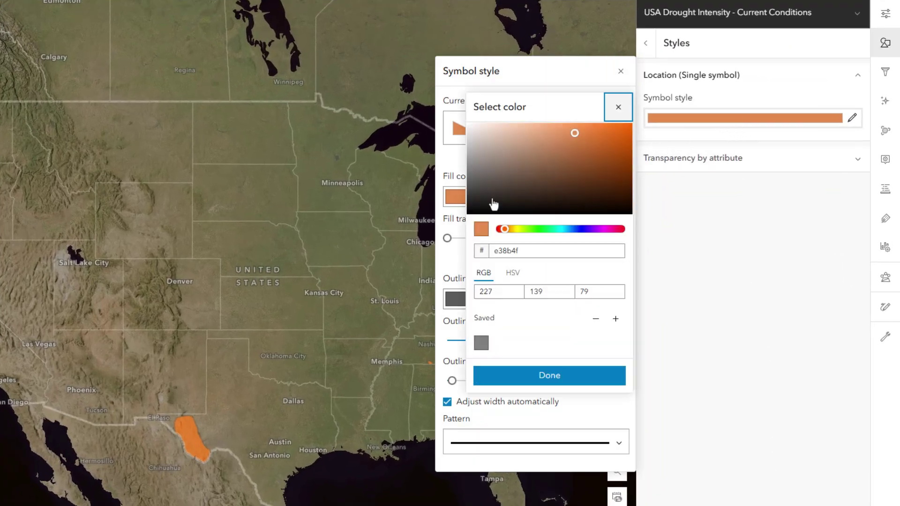
pyautogui.doubleClick(528, 250)
pyautogui.write('4b016c')
pyautogui.click(529, 377)
pyautogui.doubleClick(549, 250)
pyautogui.write('f')
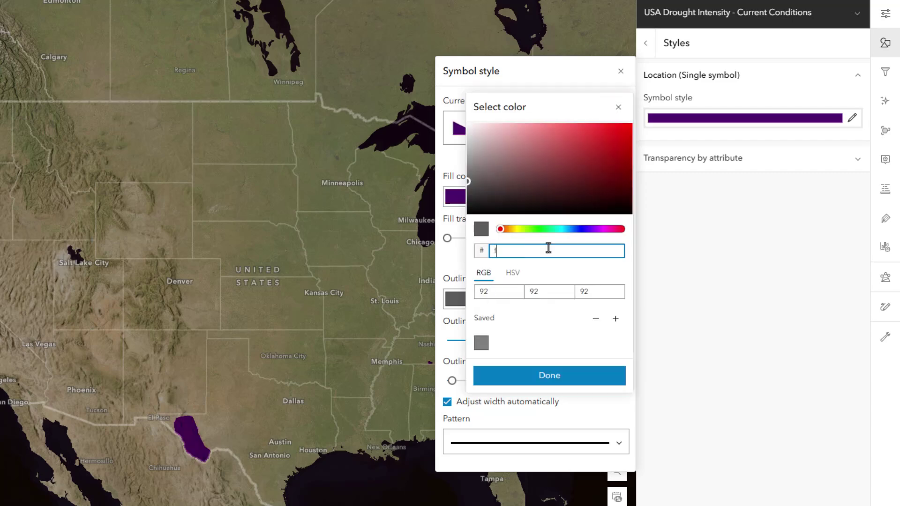
pyautogui.write('ca16d')
pyautogui.click(549, 378)
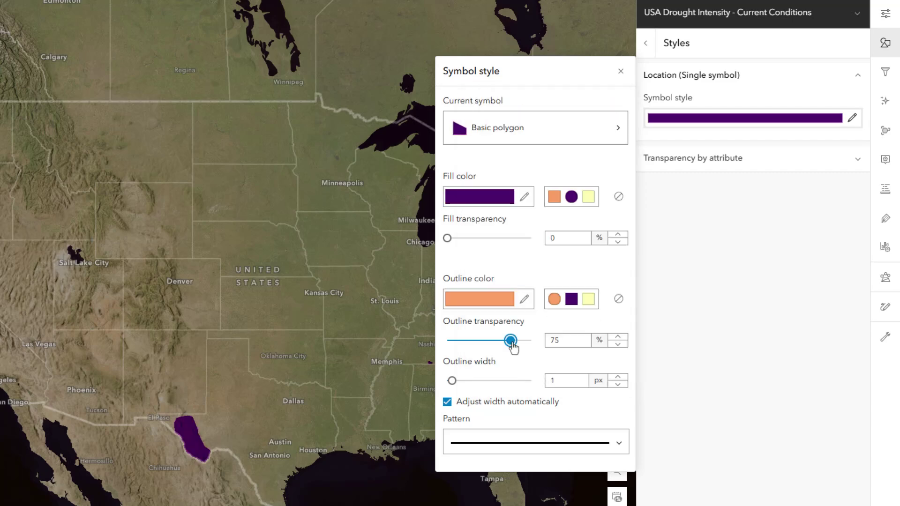
pyautogui.click(620, 71)
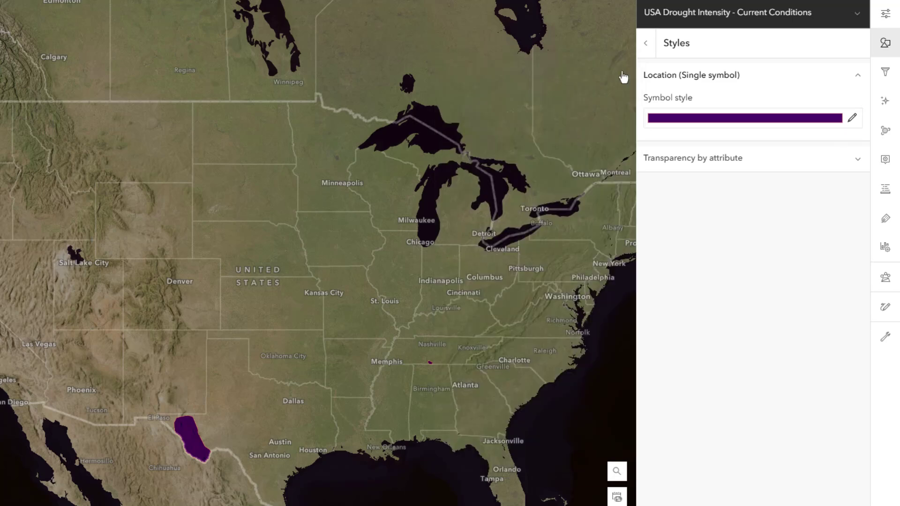
# Step: Add a drop shadow effect to the drought layer
pyautogui.click(886, 103)
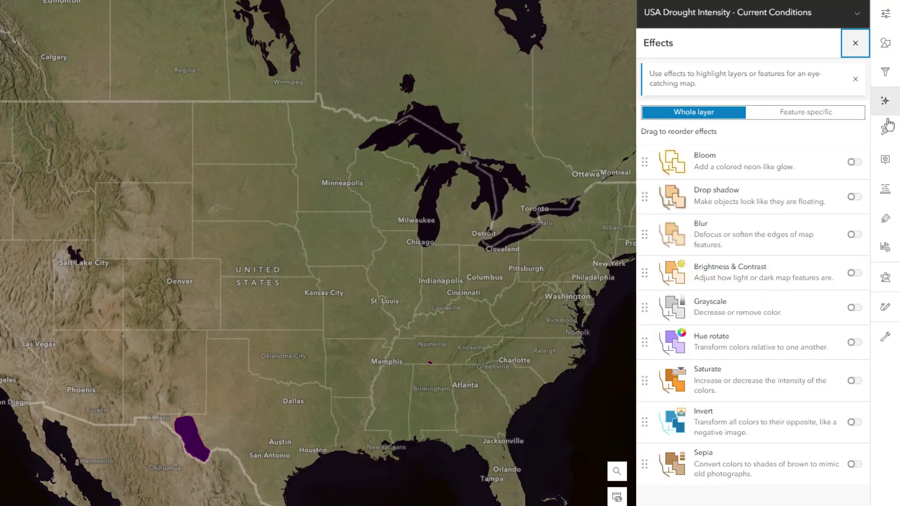
pyautogui.click(853, 197)
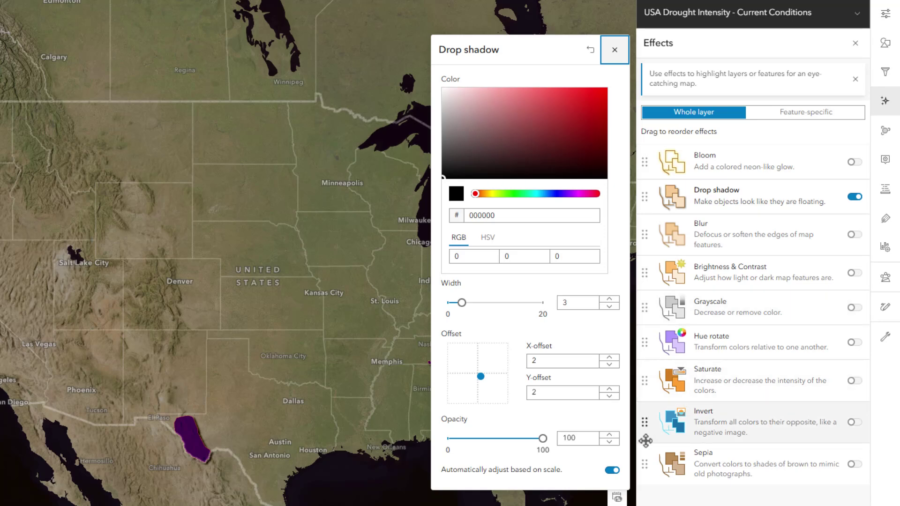
pyautogui.click(615, 50)
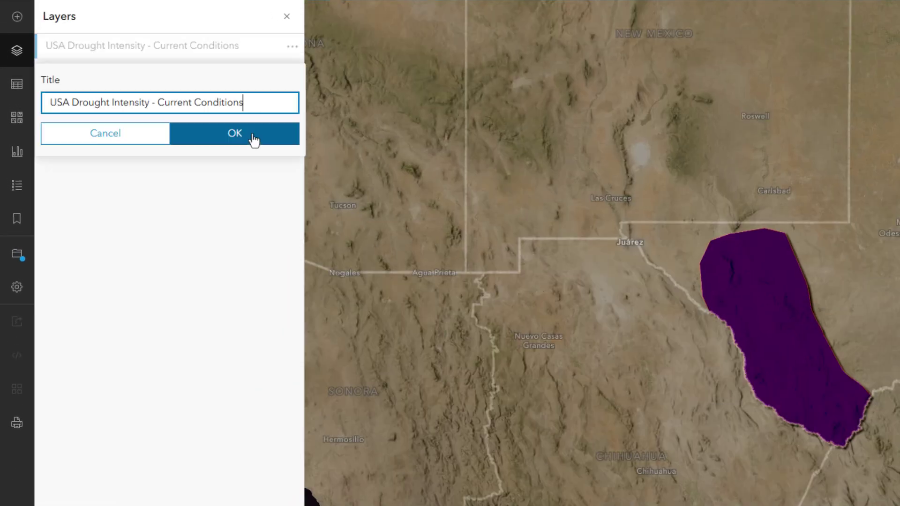
# Step: Title the layer Drought Level 4, duplicate it, and name the copy Drought Level 3
pyautogui.write('Drought')
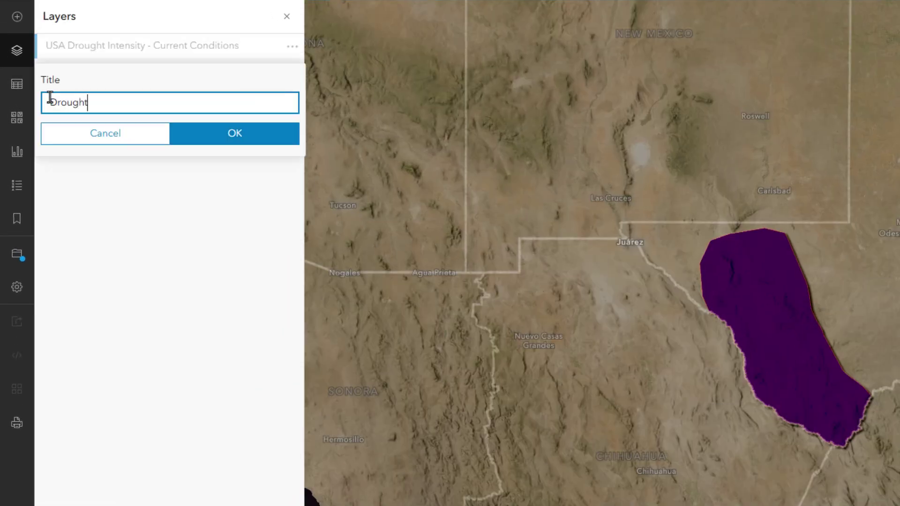
pyautogui.write(' Level 4')
pyautogui.press('Return')
pyautogui.click(291, 51)
pyautogui.click(252, 188)
pyautogui.moveTo(44, 50); pyautogui.dragTo(46, 79)
pyautogui.click(291, 78)
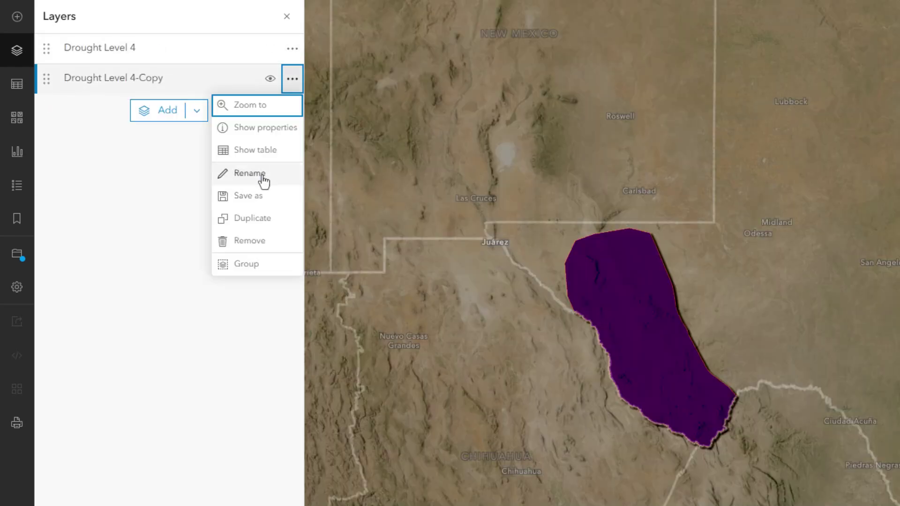
pyautogui.click(264, 181)
pyautogui.write('Drought Level 3')
pyautogui.press('Return')
# Step: Make two more copies of the layer and name one Drought Level 2
pyautogui.click(292, 78)
pyautogui.click(252, 218)
pyautogui.click(292, 109)
pyautogui.click(253, 248)
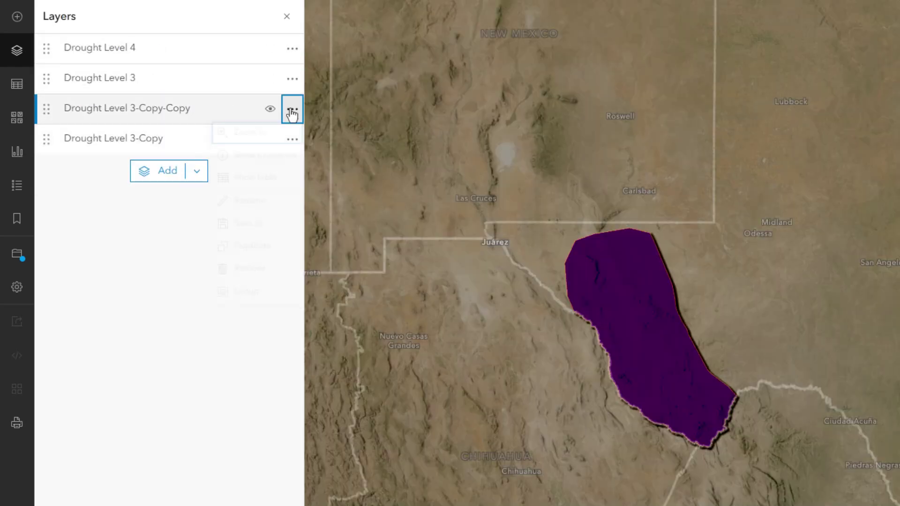
pyautogui.click(253, 245)
pyautogui.click(292, 109)
pyautogui.click(253, 200)
pyautogui.write('Drought Level 2')
pyautogui.click(197, 201)
# Step: Rename the remaining copies Drought Level 1 and Drought Level 0
pyautogui.click(292, 139)
pyautogui.click(253, 231)
pyautogui.write('1')
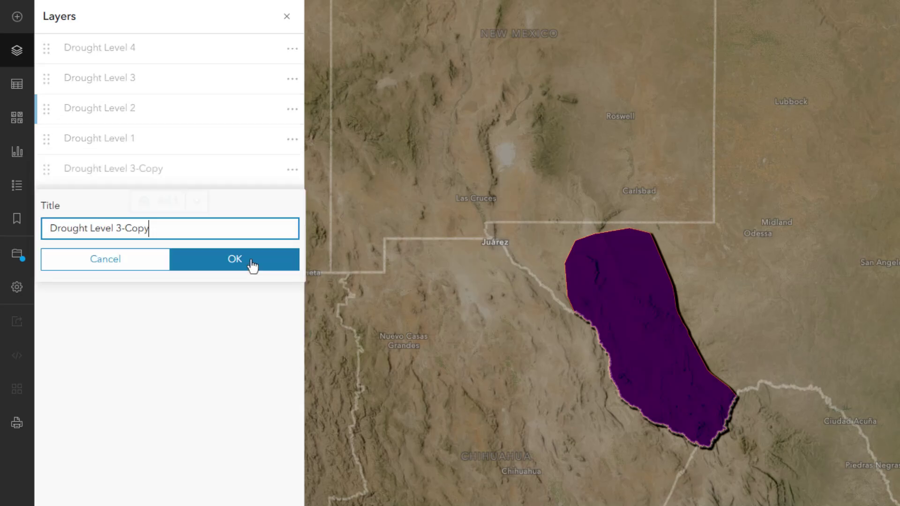
pyautogui.press('BackSpace')
pyautogui.press('BackSpace')
pyautogui.press('BackSpace')
pyautogui.press('BackSpace')
pyautogui.press('BackSpace')
pyautogui.press('BackSpace')
pyautogui.write('0')
pyautogui.click(252, 259)
pyautogui.click(156, 80)
# Step: Filter each copy to its own drought class, keeping only class 0 for Drought Level 0
pyautogui.click(889, 105)
pyautogui.click(888, 83)
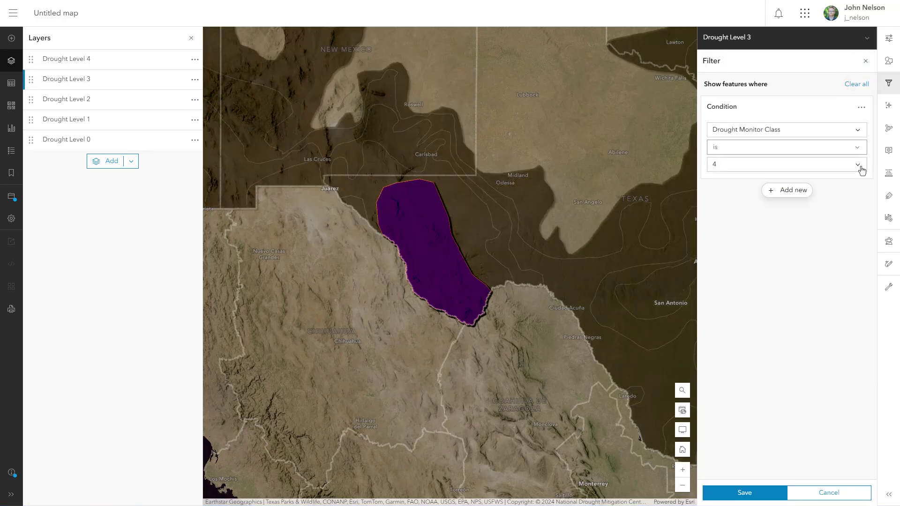
pyautogui.click(862, 164)
pyautogui.click(728, 240)
pyautogui.click(66, 99)
pyautogui.click(786, 164)
pyautogui.click(728, 220)
pyautogui.click(66, 119)
pyautogui.click(66, 139)
pyautogui.click(757, 164)
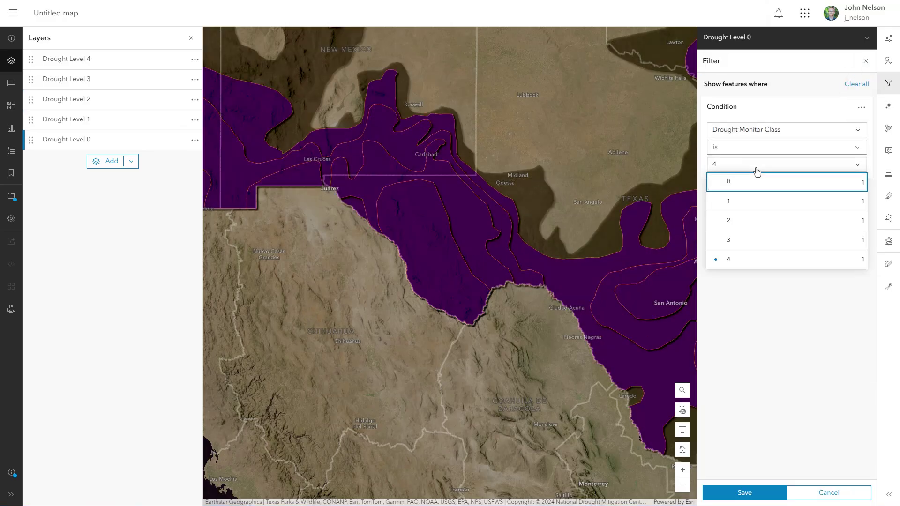
pyautogui.click(752, 183)
pyautogui.click(744, 493)
pyautogui.click(66, 79)
pyautogui.click(888, 60)
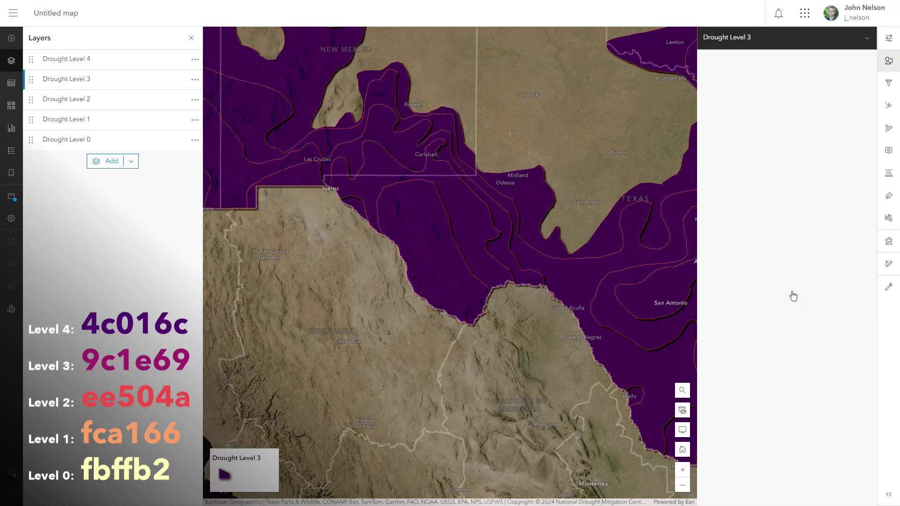
# Step: Set Drought Level 3's fill color to 9c1e69
pyautogui.click(862, 118)
pyautogui.click(557, 178)
pyautogui.doubleClick(636, 221)
pyautogui.write('9c1e6')
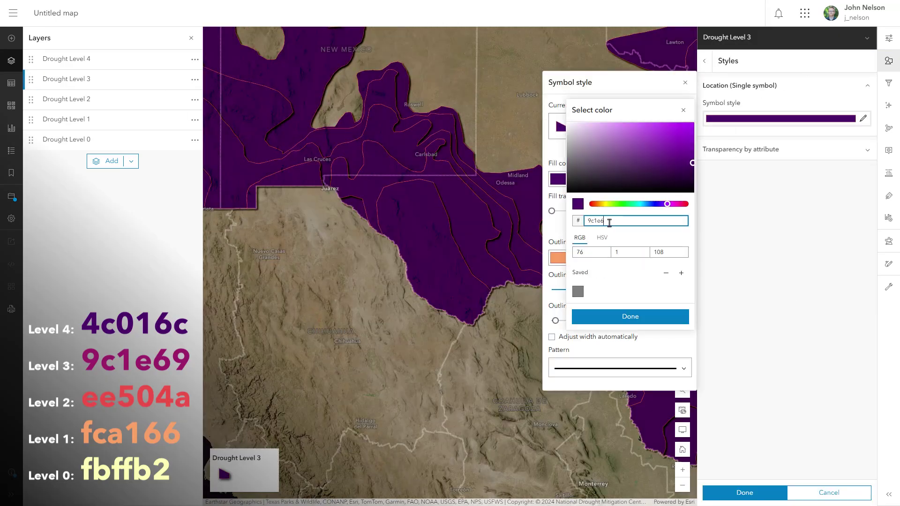
pyautogui.write('9')
pyautogui.click(630, 316)
pyautogui.click(66, 99)
# Step: Set Drought Level 2's fill color to ee504a
pyautogui.click(754, 287)
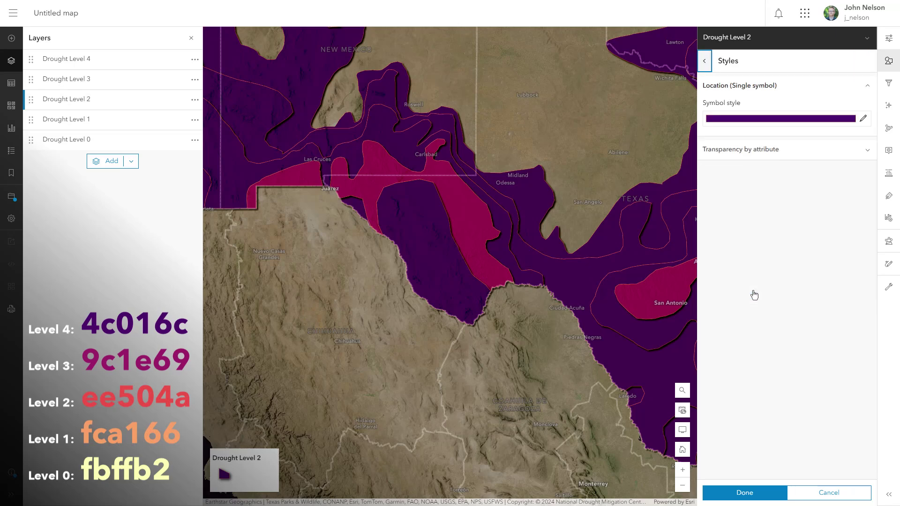
pyautogui.click(863, 118)
pyautogui.click(557, 179)
pyautogui.doubleClick(665, 220)
pyautogui.write('ee50')
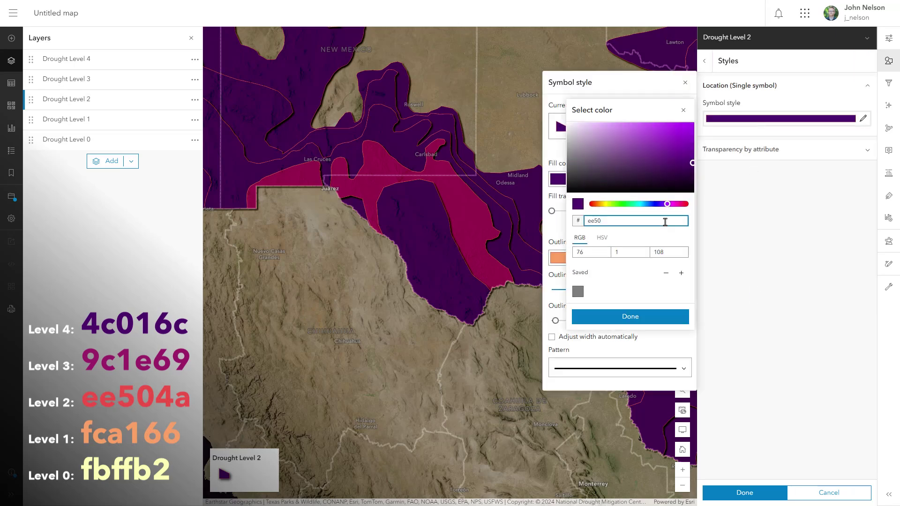
pyautogui.write('4a')
pyautogui.click(630, 317)
pyautogui.click(685, 83)
# Step: Set Drought Level 1's fill color to fca166
pyautogui.click(66, 119)
pyautogui.click(787, 295)
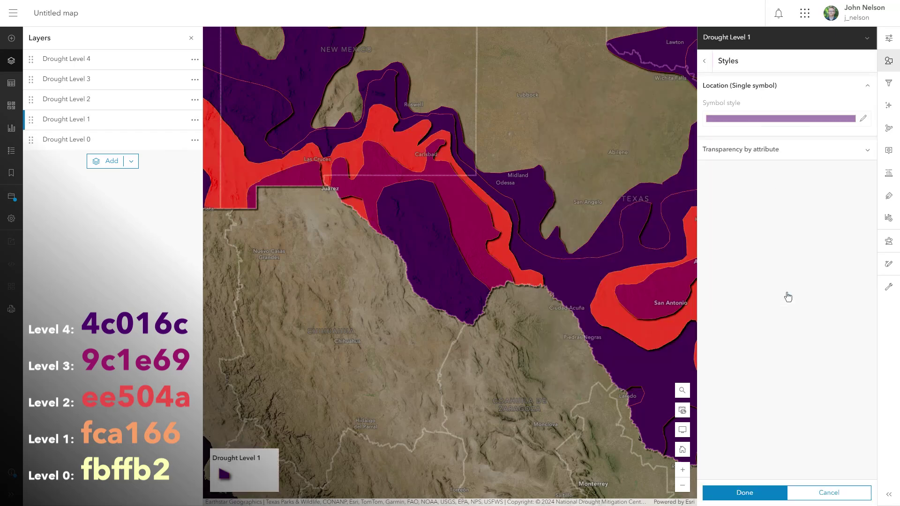
pyautogui.click(863, 118)
pyautogui.click(558, 179)
pyautogui.doubleClick(655, 221)
pyautogui.write('fca1')
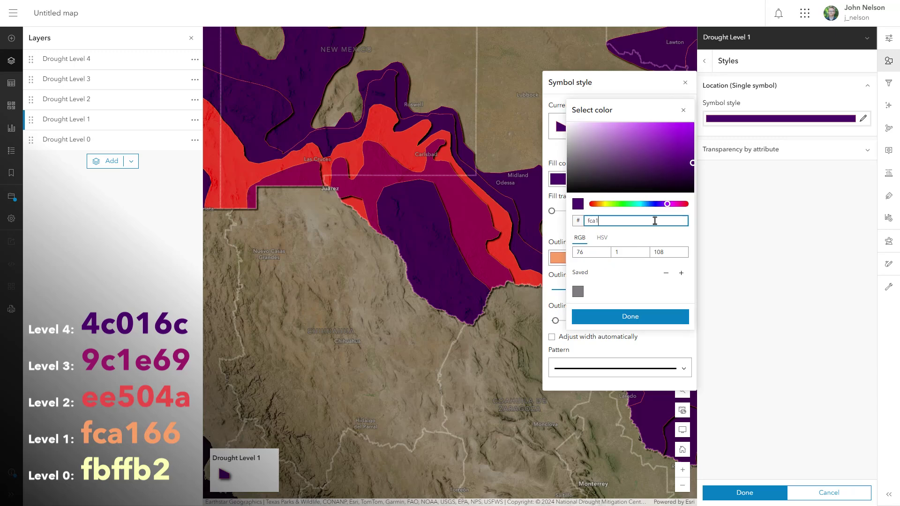
pyautogui.write('66')
pyautogui.click(640, 316)
pyautogui.click(116, 142)
pyautogui.click(748, 292)
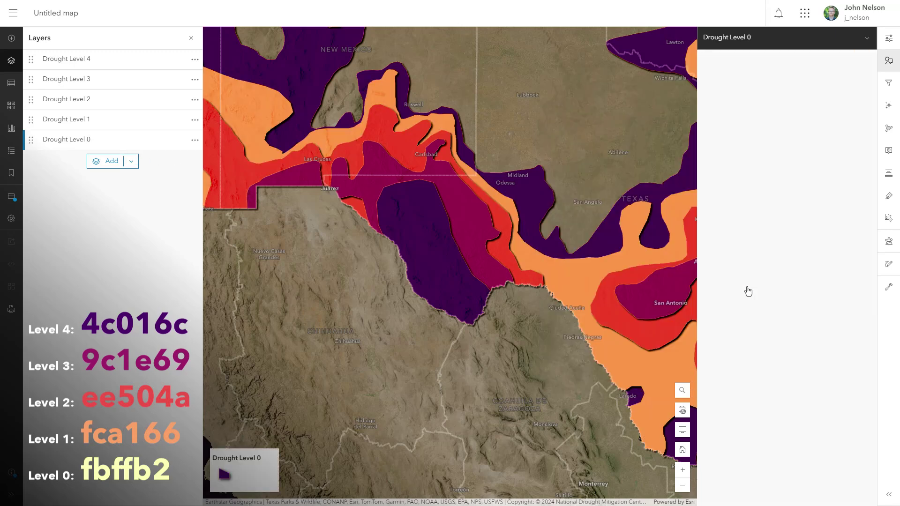
# Step: Switch Drought Level 0's symbol to Hatched Fill with Background from the Hatch Fill category
pyautogui.click(745, 120)
pyautogui.click(631, 135)
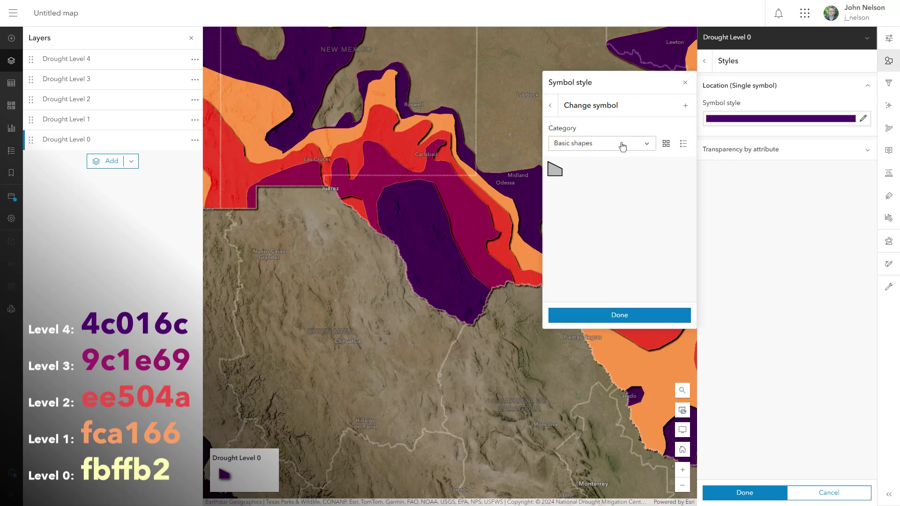
pyautogui.click(622, 144)
pyautogui.click(617, 211)
pyautogui.click(558, 218)
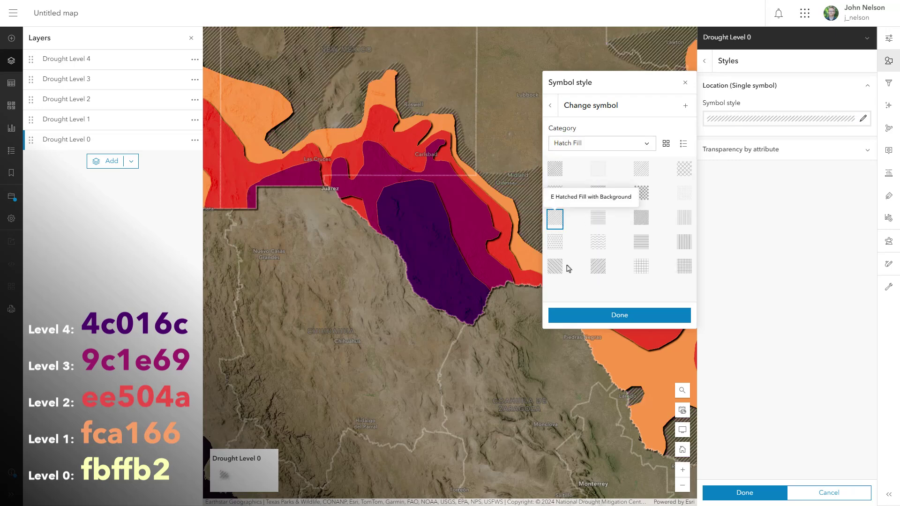
pyautogui.click(569, 317)
# Step: Color the Level 0 hatch pale yellow fbffb2
pyautogui.click(582, 203)
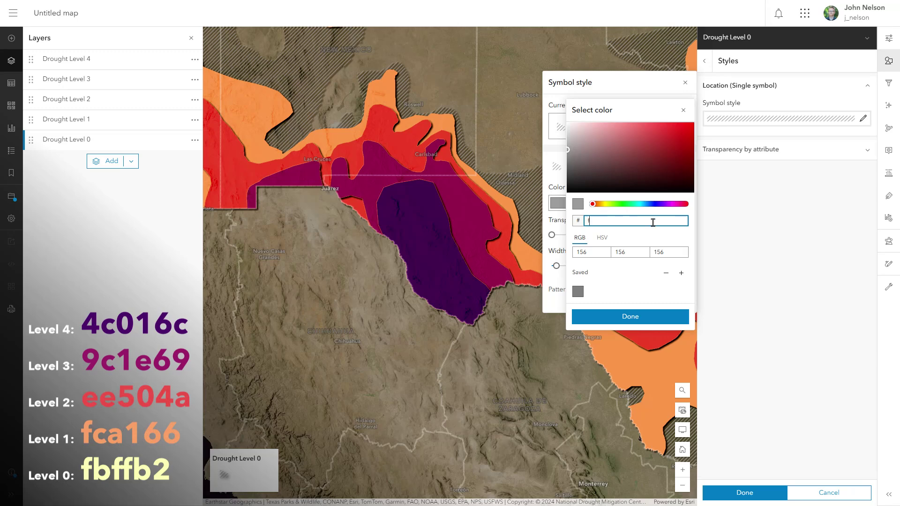
pyautogui.write('fbffb2')
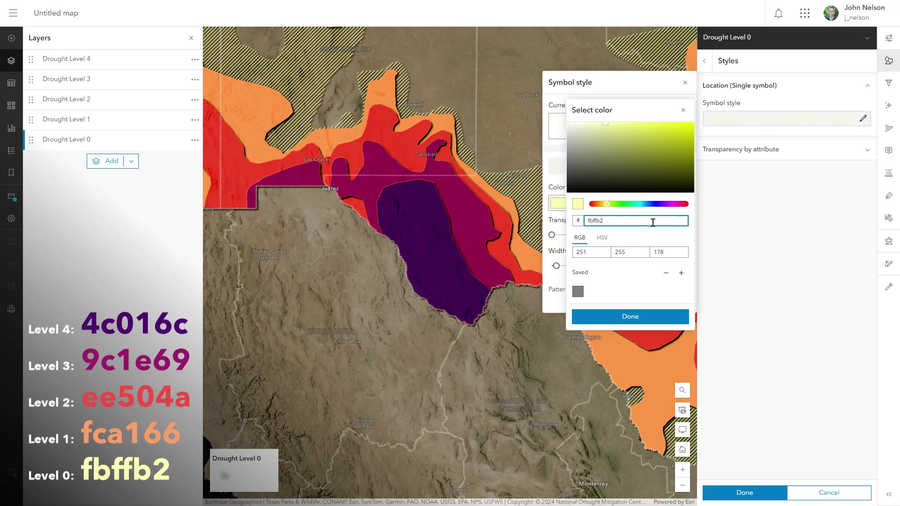
pyautogui.click(628, 316)
pyautogui.click(685, 82)
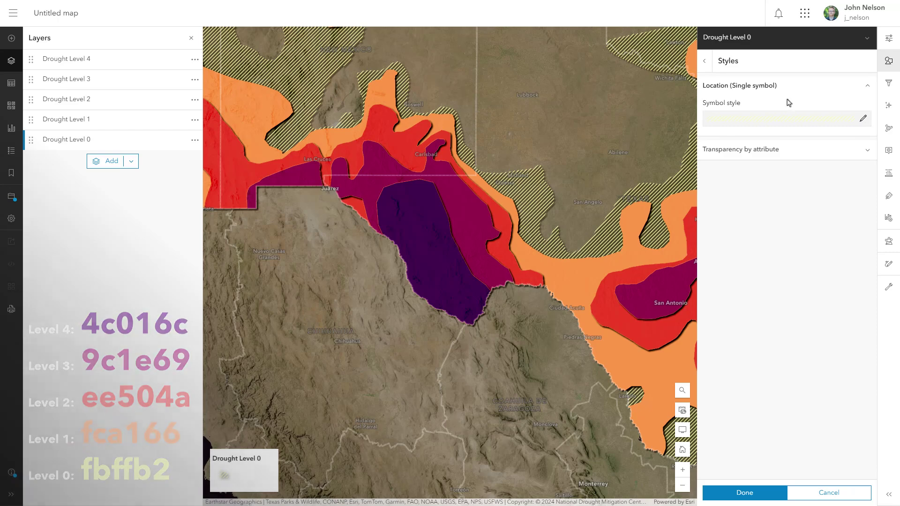
pyautogui.click(889, 61)
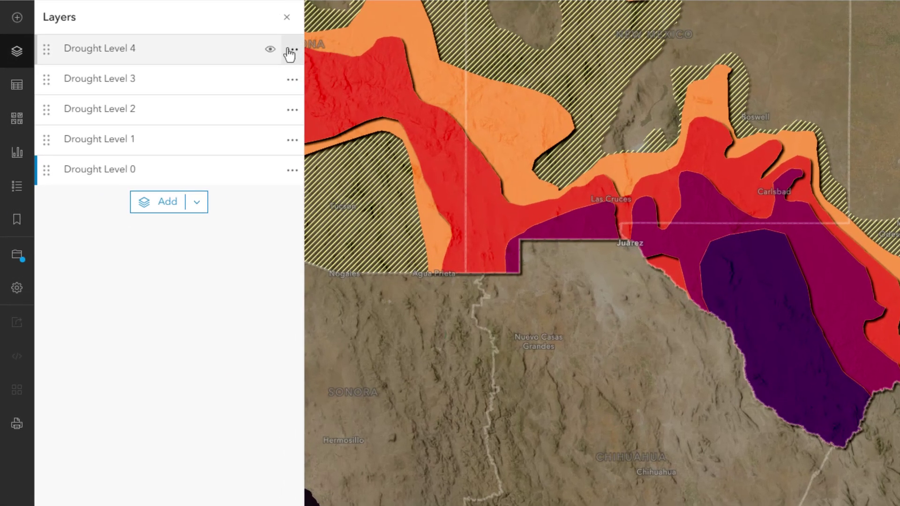
# Step: Group Drought Level 4 into a new group layer, add Levels 3, 2, 1 and 0, then view its properties
pyautogui.click(195, 59)
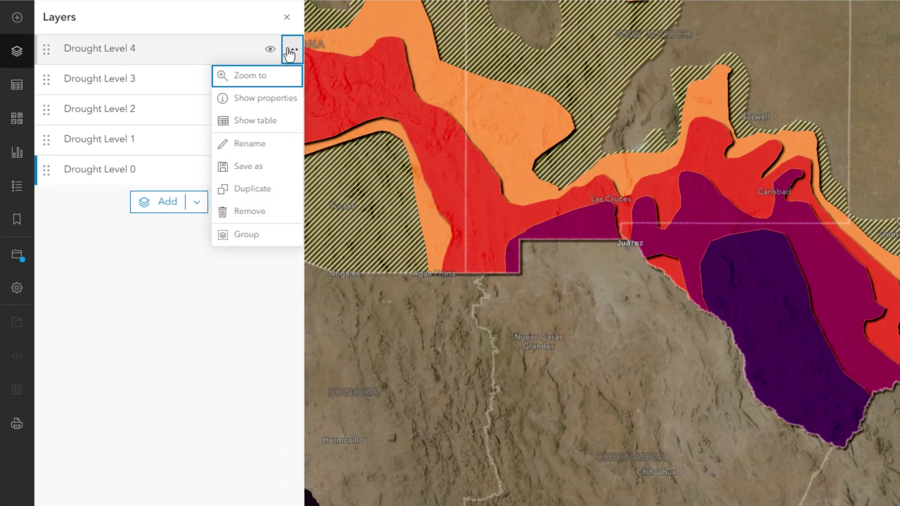
pyautogui.click(253, 236)
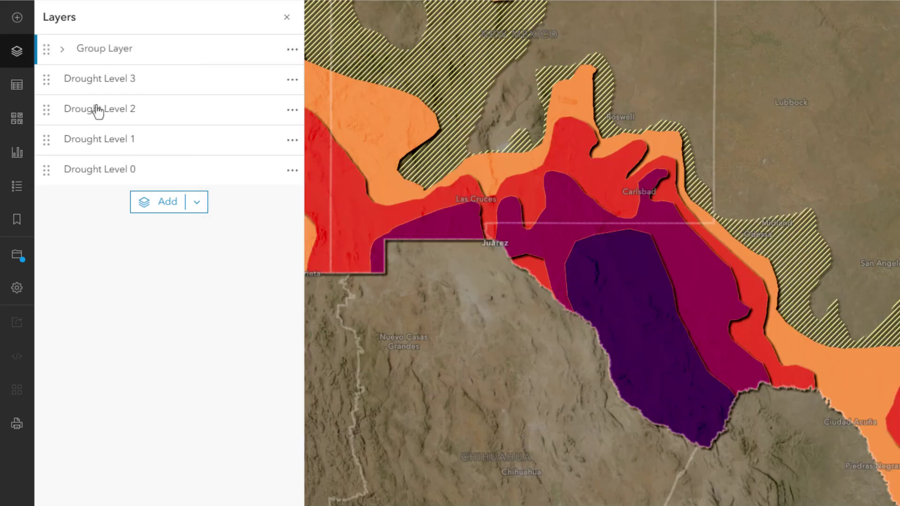
pyautogui.click(62, 52)
pyautogui.moveTo(45, 110); pyautogui.dragTo(63, 108)
pyautogui.moveTo(47, 139)
pyautogui.mouseDown()
pyautogui.moveTo(69, 123)
pyautogui.moveTo(63, 139)
pyautogui.mouseUp()
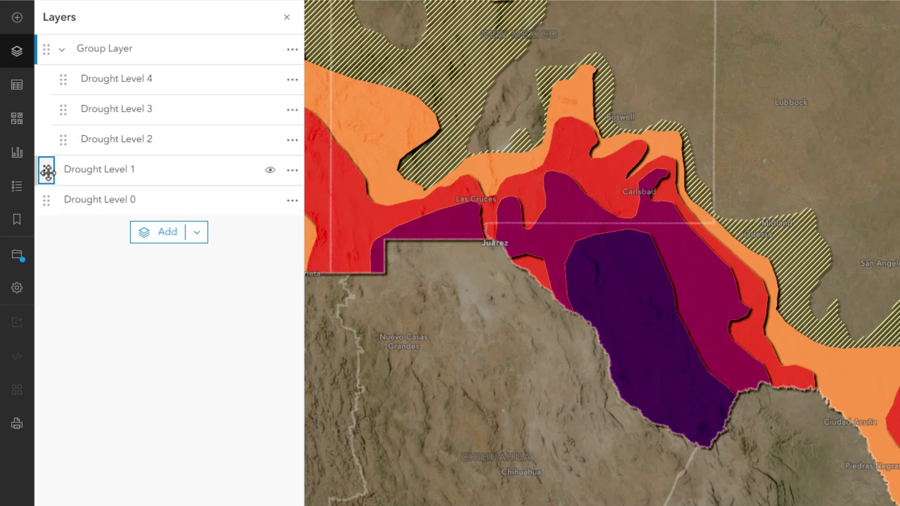
pyautogui.moveTo(47, 169); pyautogui.dragTo(63, 170)
pyautogui.moveTo(47, 202); pyautogui.dragTo(69, 186)
pyautogui.click(173, 58)
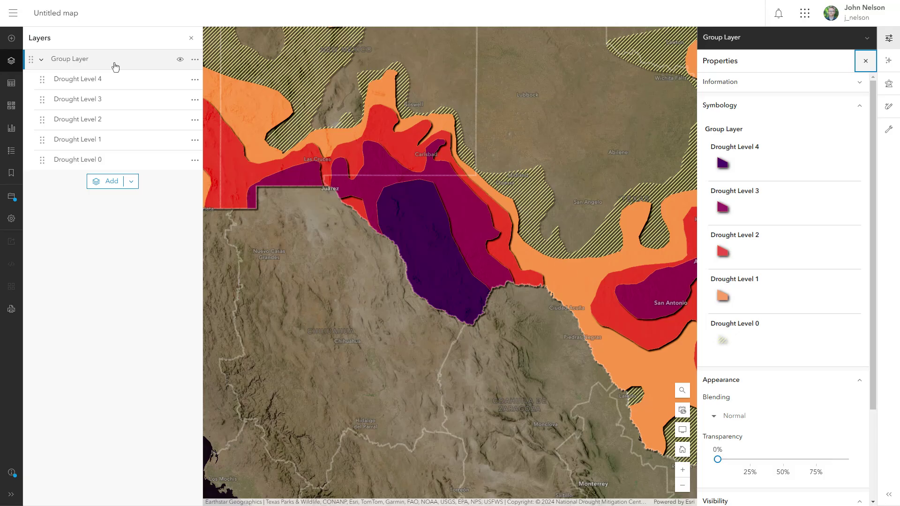
# Step: Set the drought group's blending to Overlay and its transparency to 30%
pyautogui.click(750, 420)
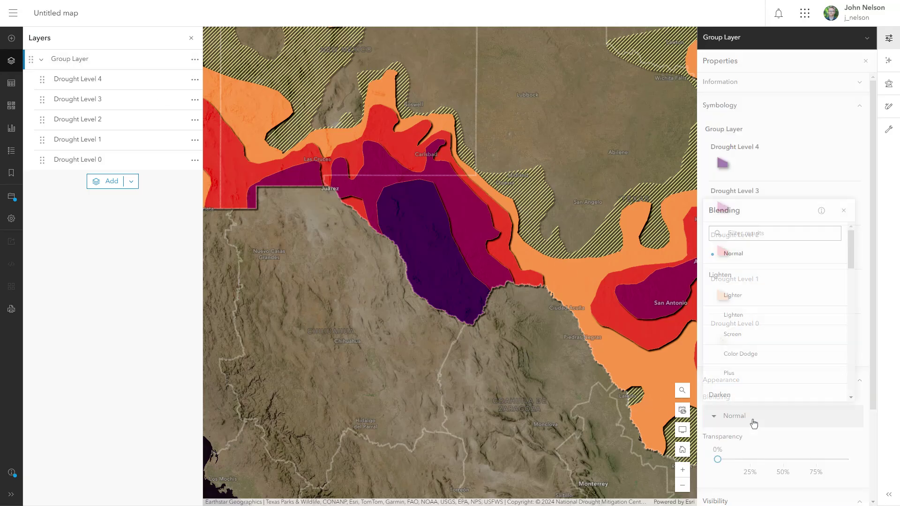
pyautogui.moveTo(850, 266); pyautogui.dragTo(851, 306)
pyautogui.click(786, 322)
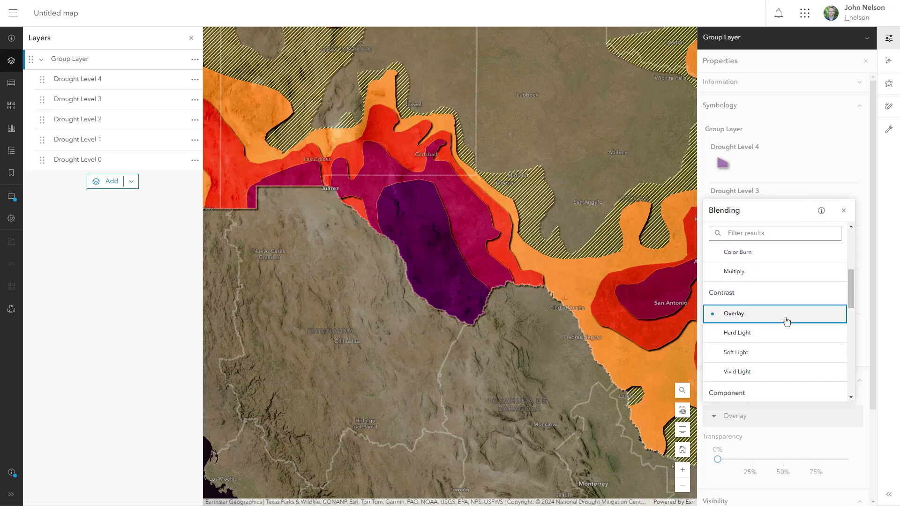
pyautogui.click(843, 211)
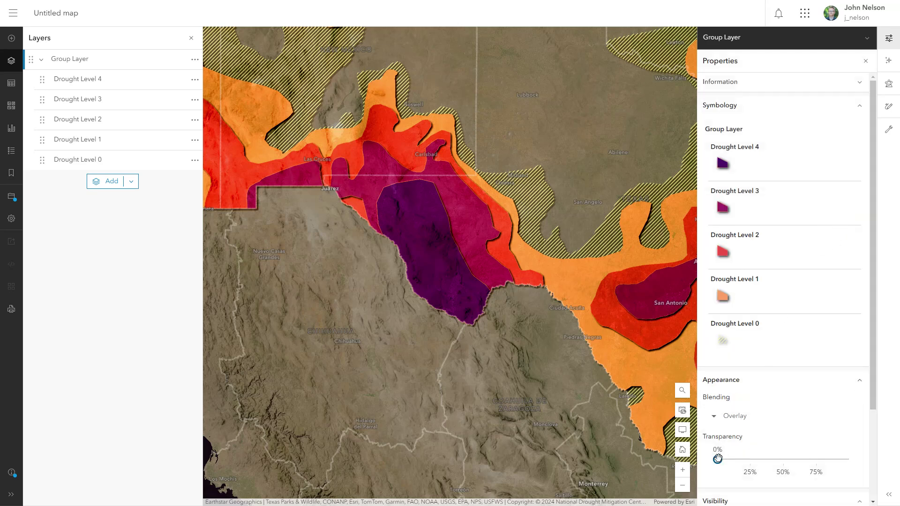
pyautogui.moveTo(746, 461); pyautogui.dragTo(760, 460)
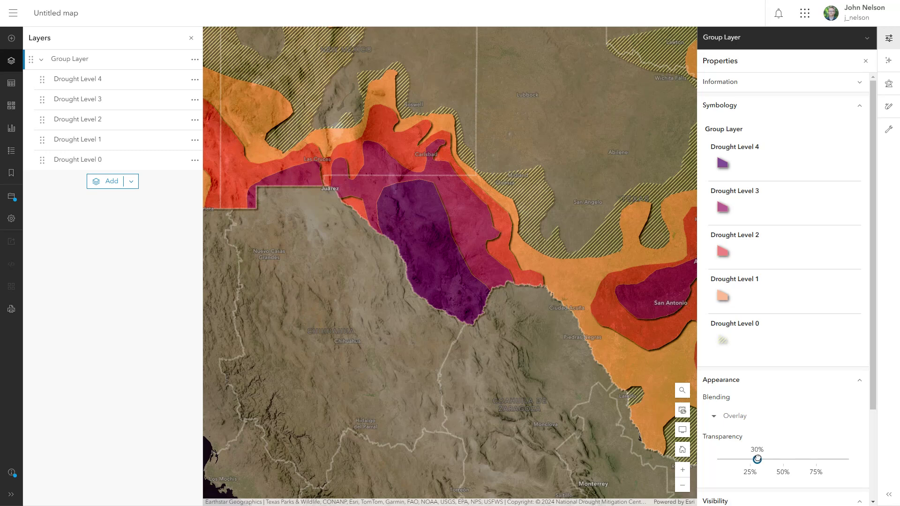
pyautogui.click(888, 39)
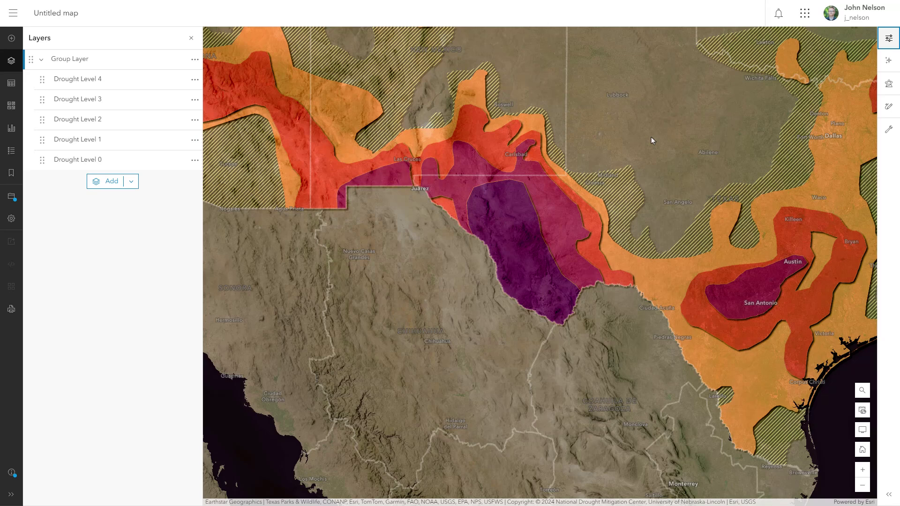
# Step: Rename the group layer to Drought
pyautogui.click(194, 59)
pyautogui.click(177, 89)
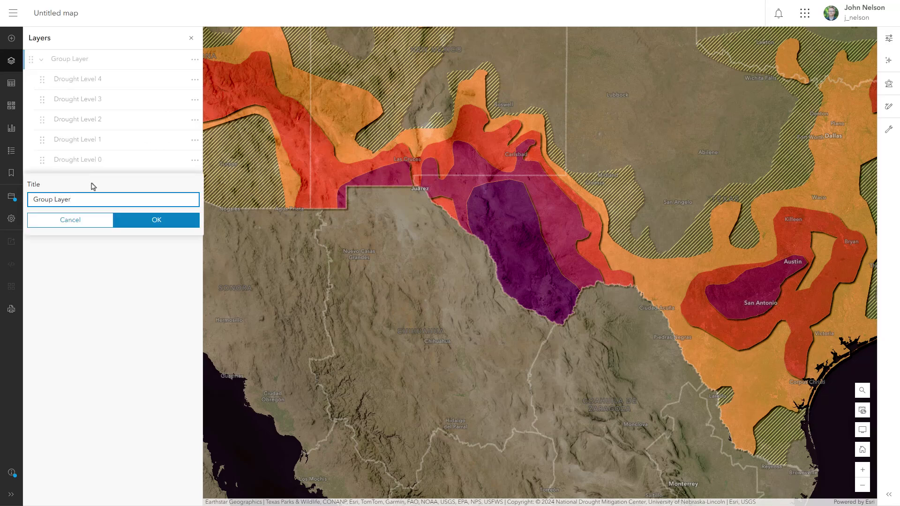
pyautogui.write('Drought')
pyautogui.click(136, 224)
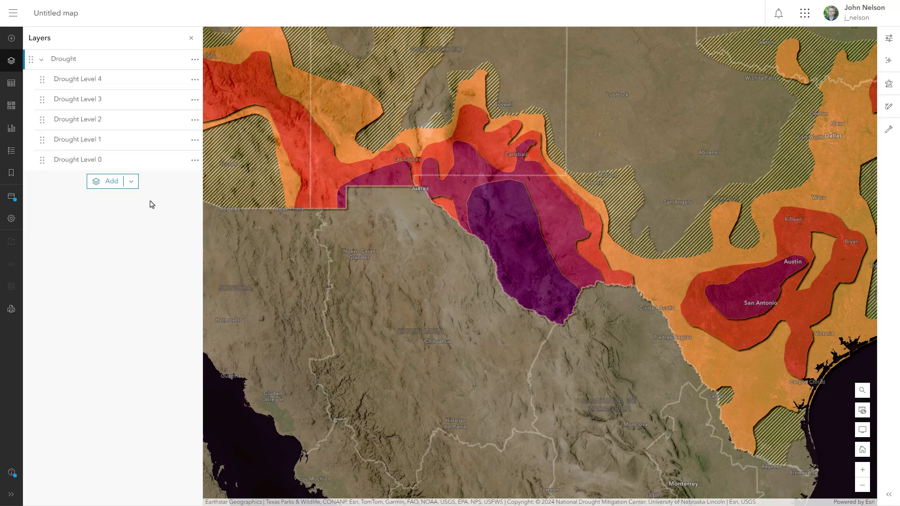
# Step: Make Drought Level 0's hatch symbol 50% transparent
pyautogui.click(140, 164)
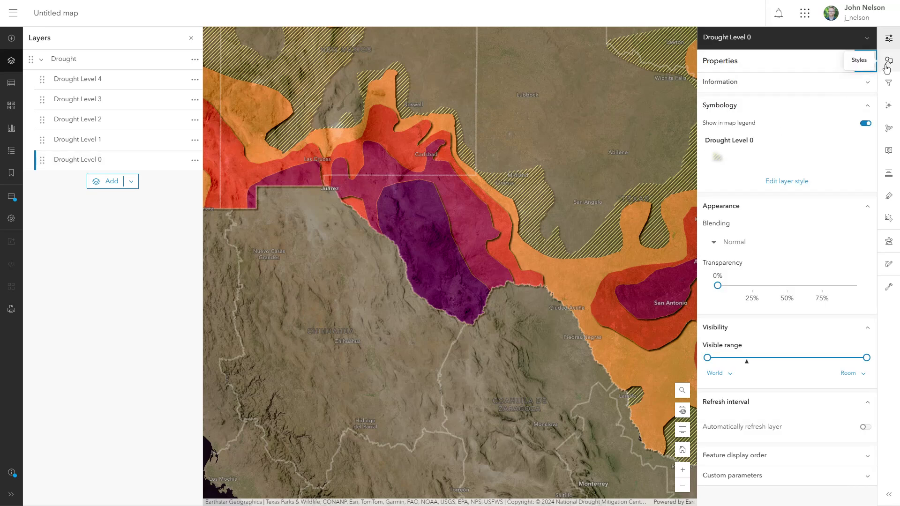
pyautogui.click(886, 66)
pyautogui.click(770, 287)
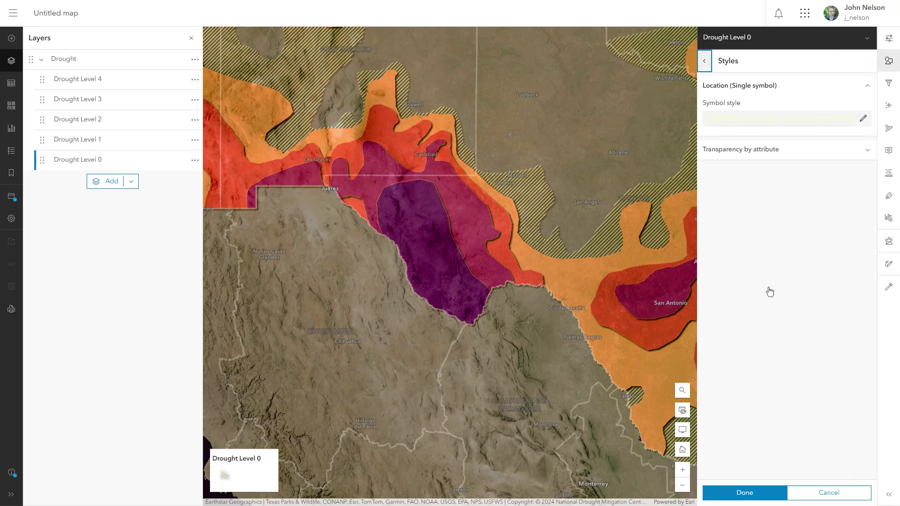
pyautogui.click(746, 123)
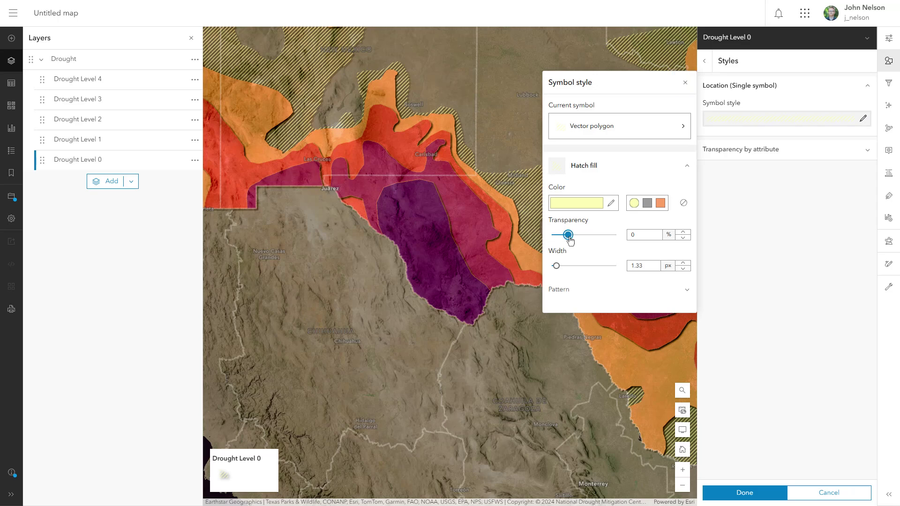
pyautogui.moveTo(583, 239); pyautogui.dragTo(584, 239)
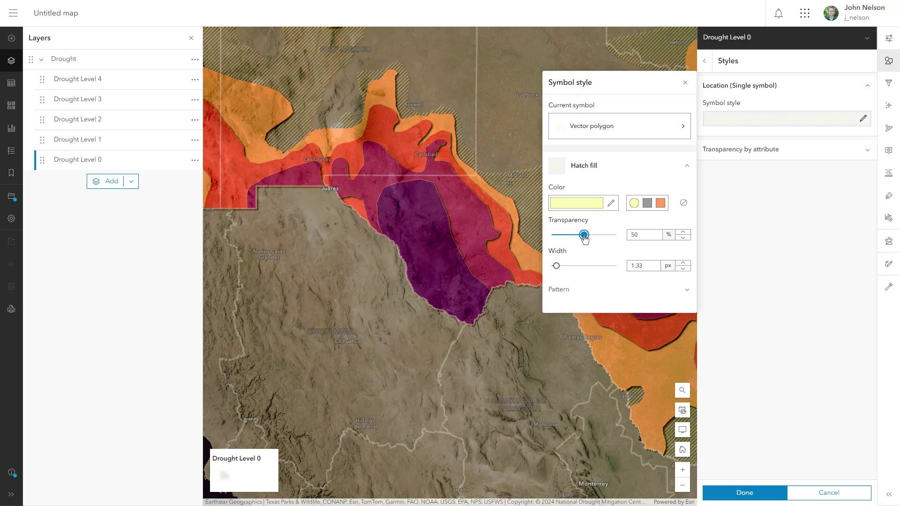
pyautogui.click(685, 84)
# Step: Apply Drought Level 0's style and zoom the map into Las Vegas at street level
pyautogui.click(731, 491)
pyautogui.scroll(-3, 513, 390)
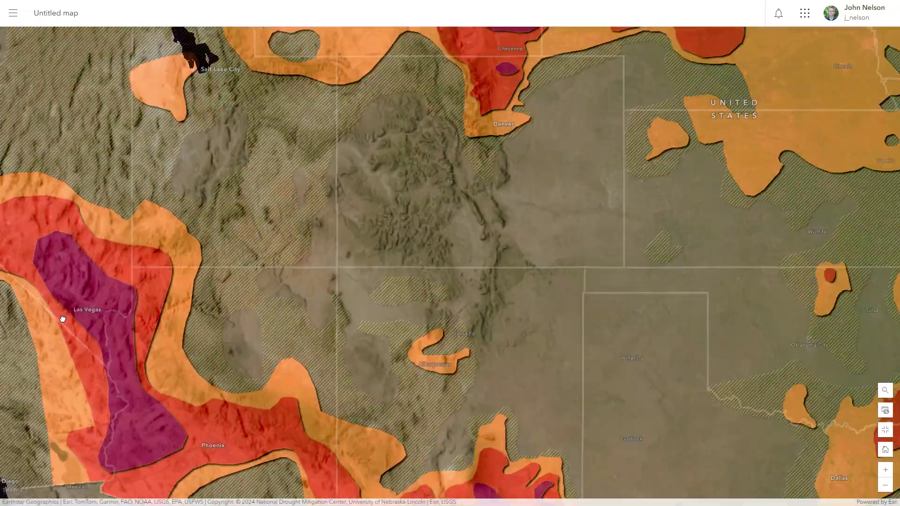
pyautogui.scroll(10, 63, 318)
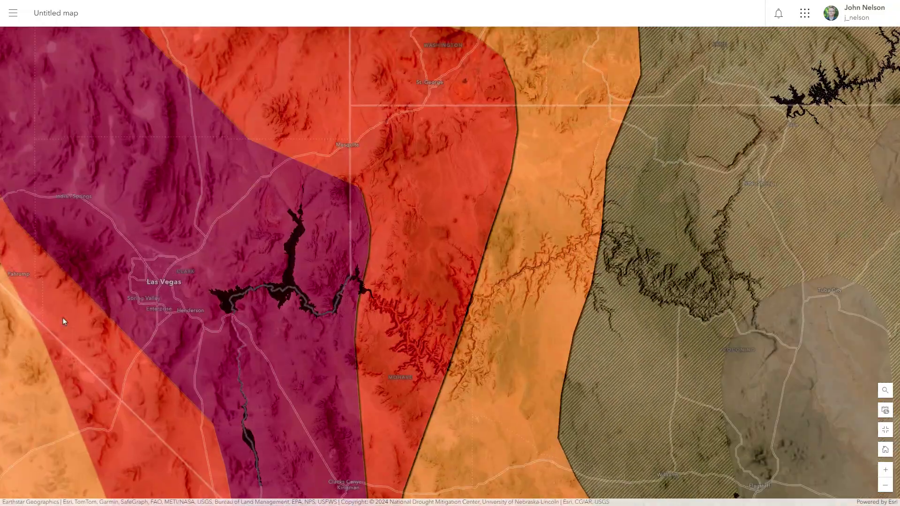
pyautogui.scroll(6, 398, 251)
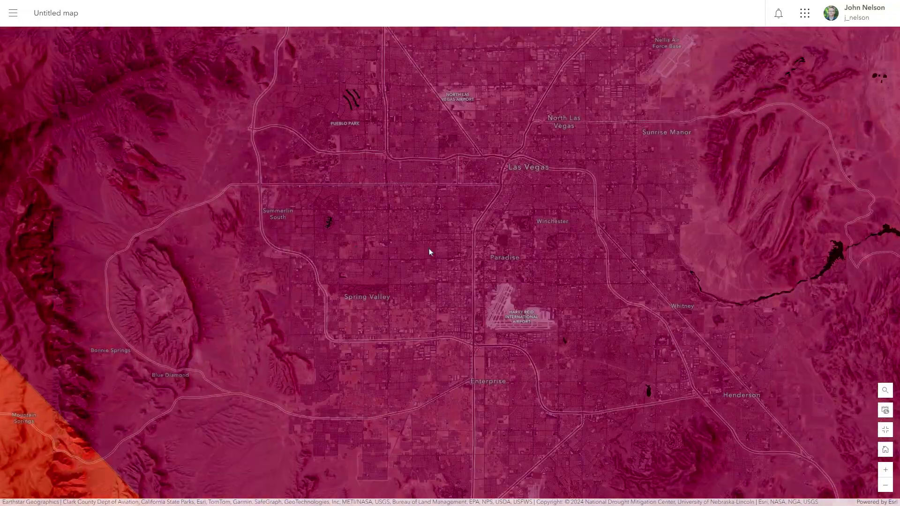
pyautogui.scroll(4, 501, 296)
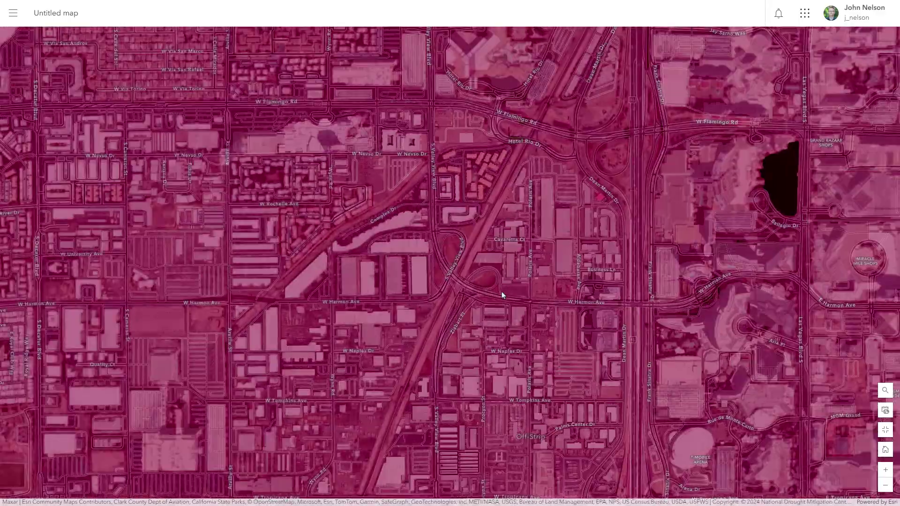